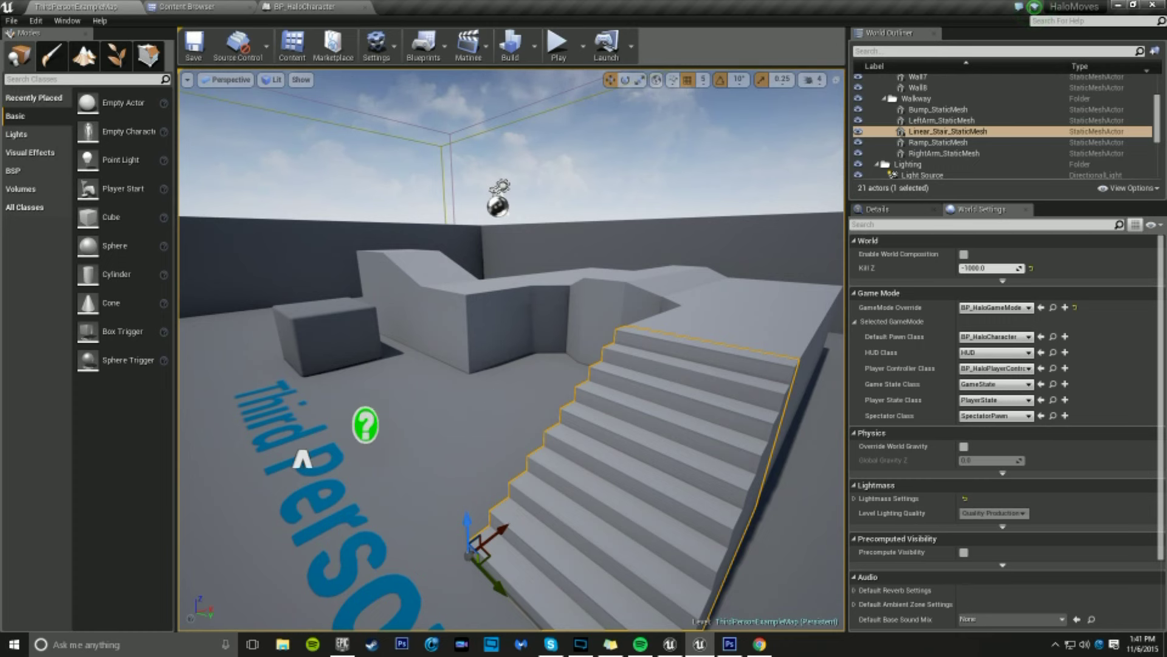
Start a play session of the level in the viewport and move the character through it towards the stairs.
right_drag(475, 391, 475, 391)
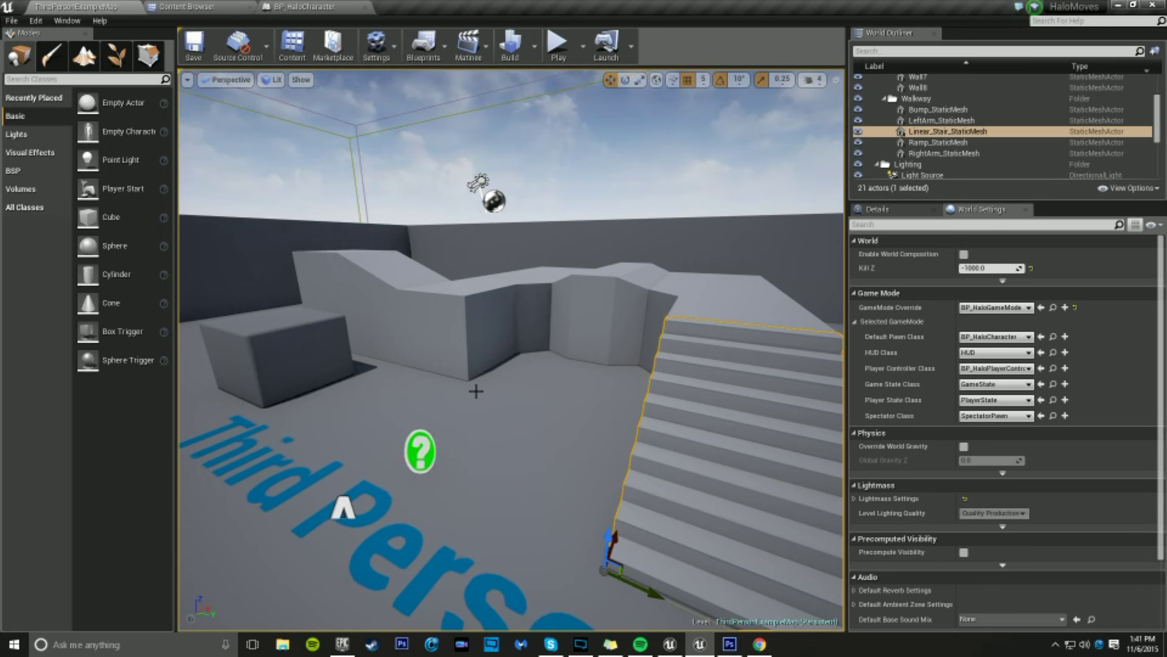
key(alt+p)
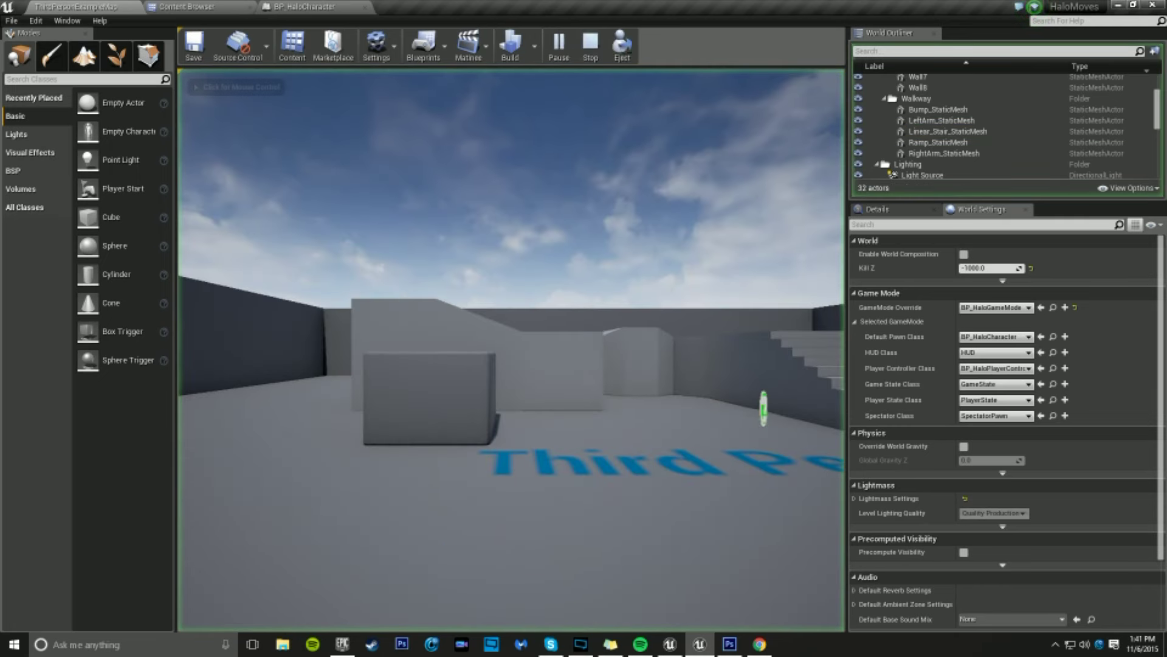
click(511, 350)
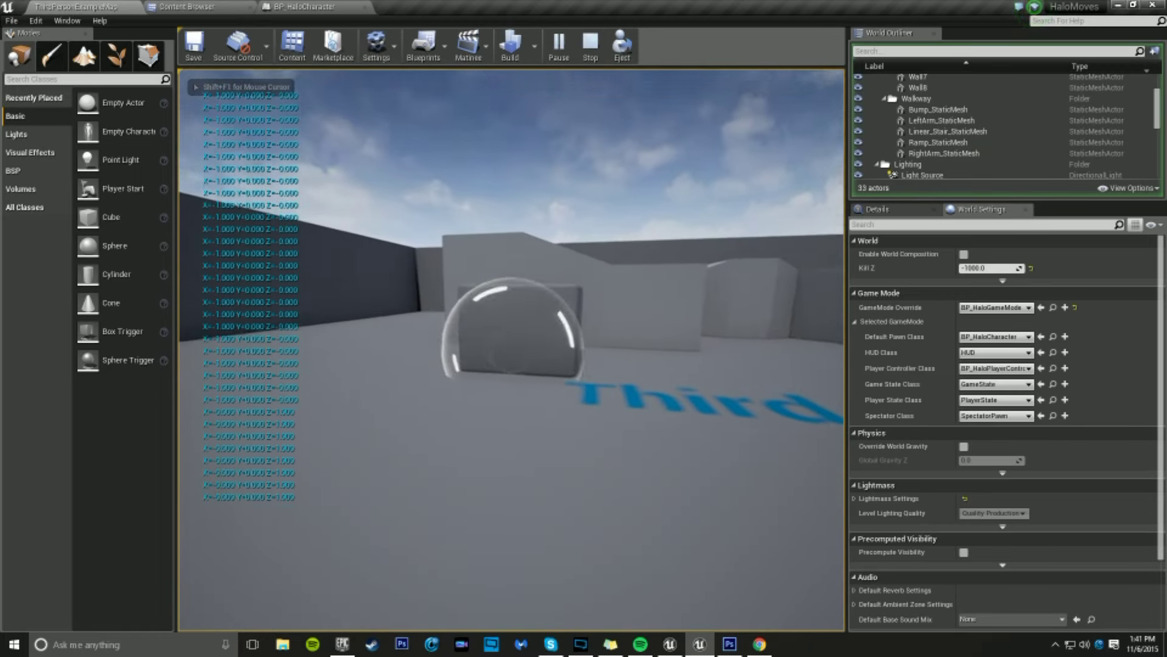
key(w)
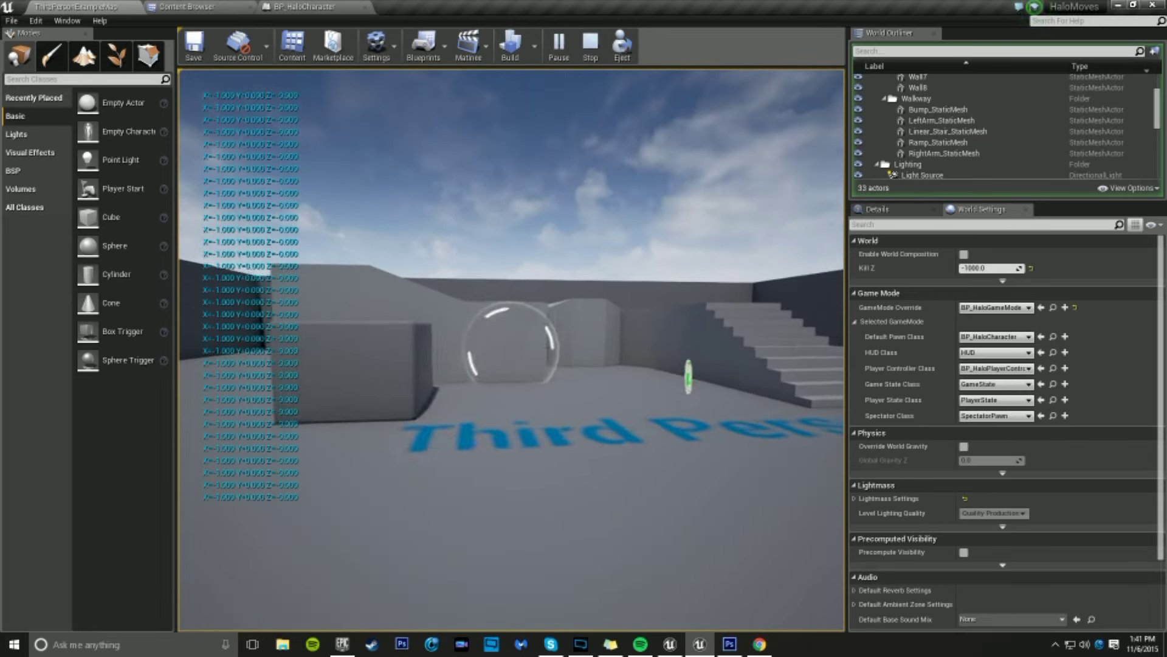
key(w)
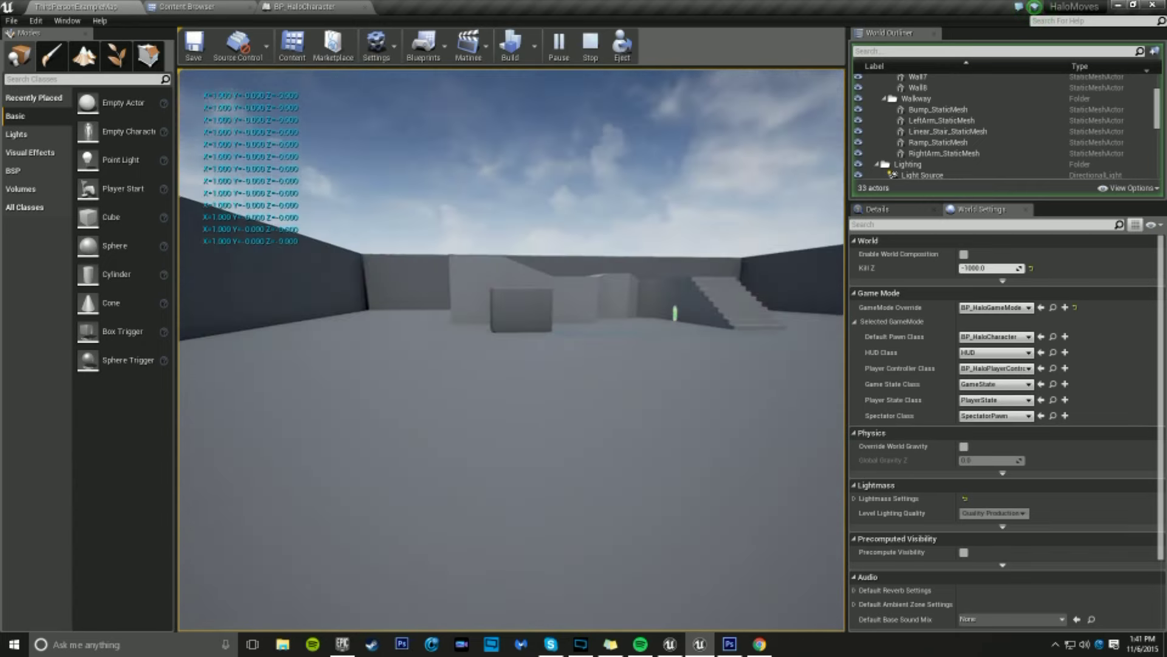
key(w)
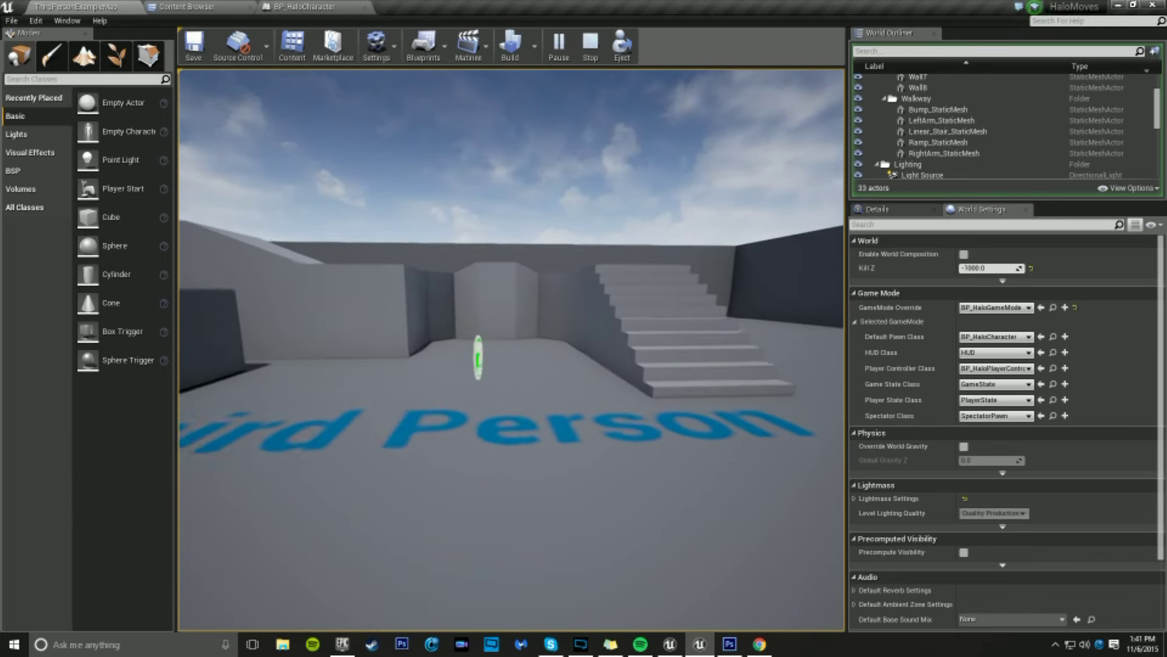
key(d)
key(a)
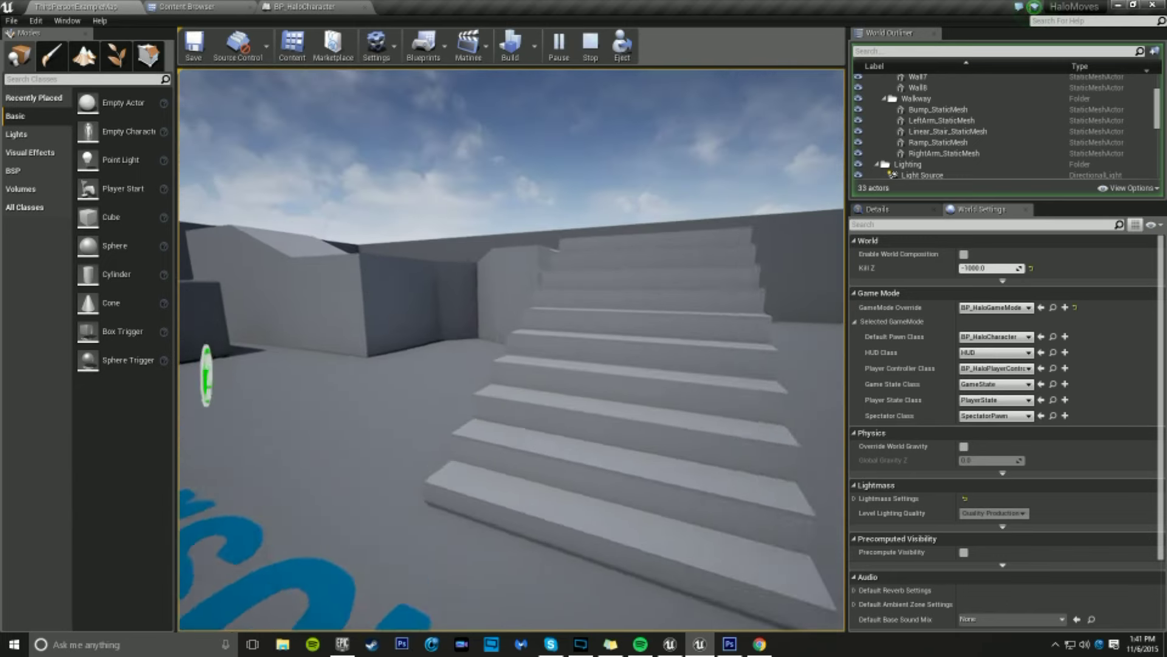
key(w)
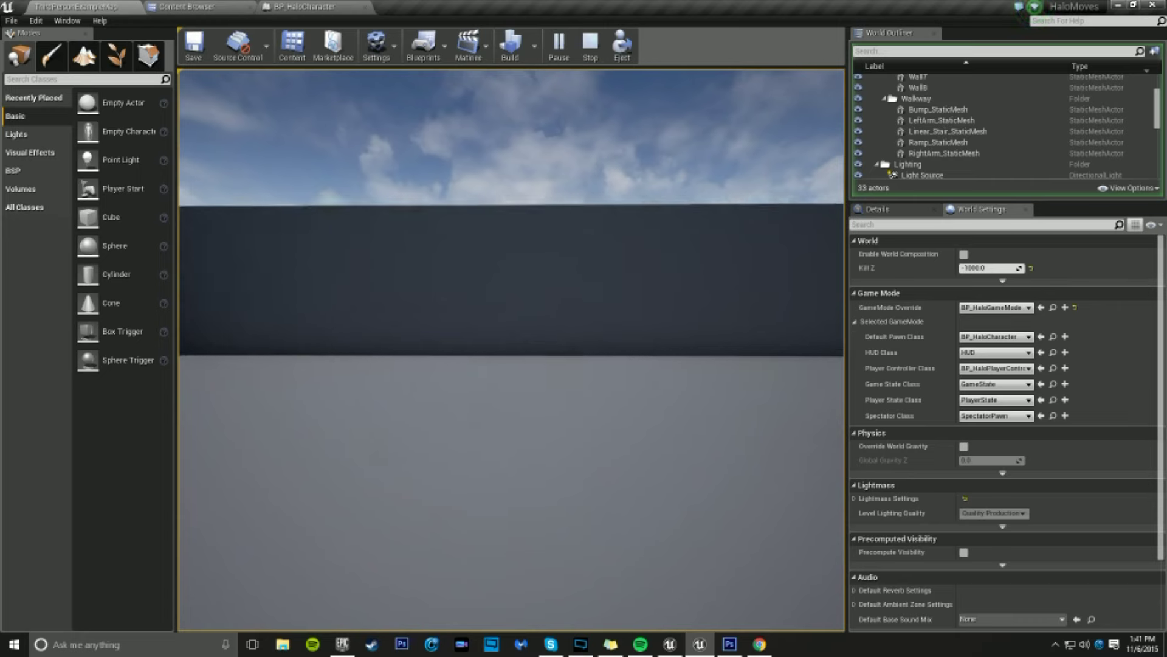
Trigger the character's dome effect on the floor and on the raised walkway, and stop the play session.
key(e)
key(s)
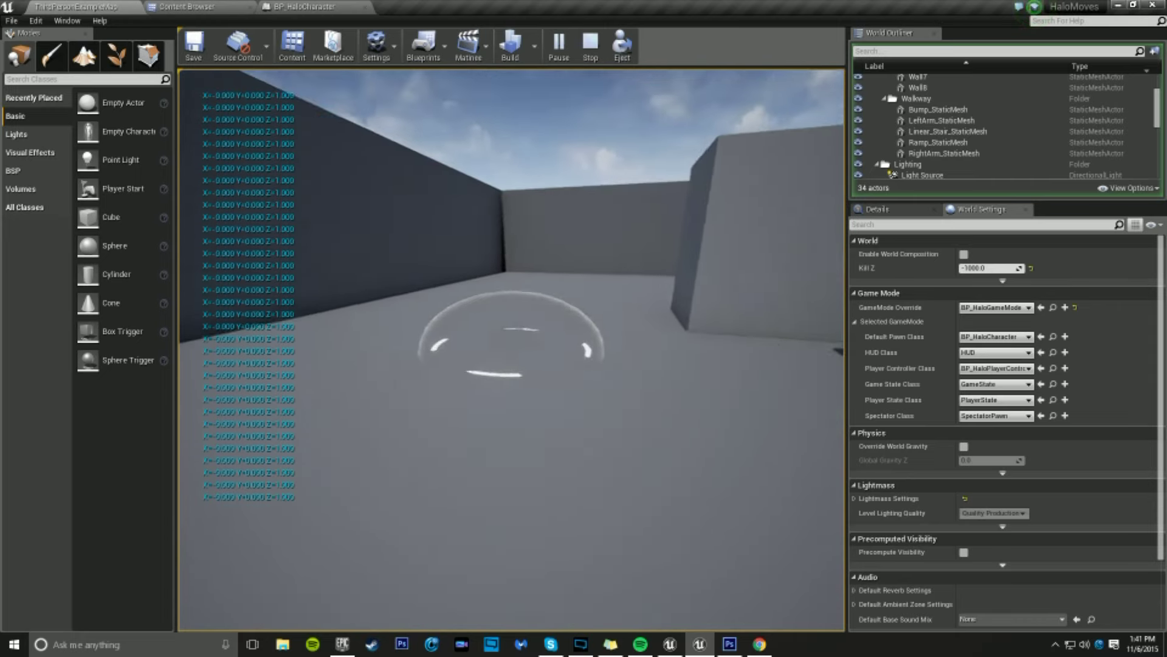
key(d)
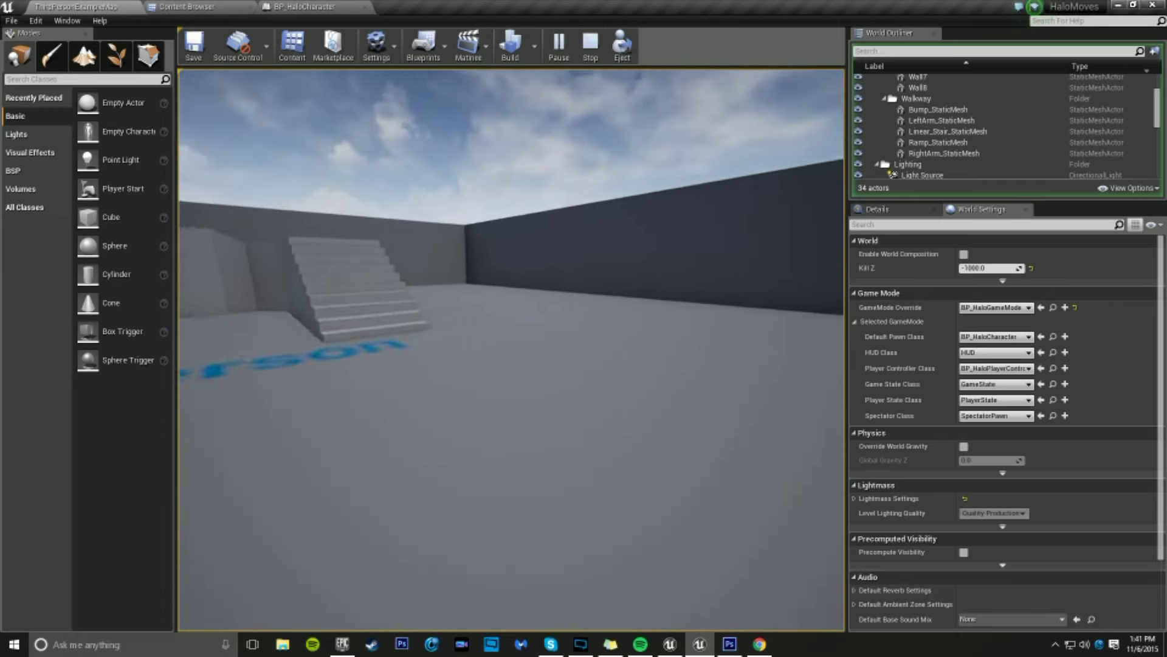
key(w)
key(w)
key(e)
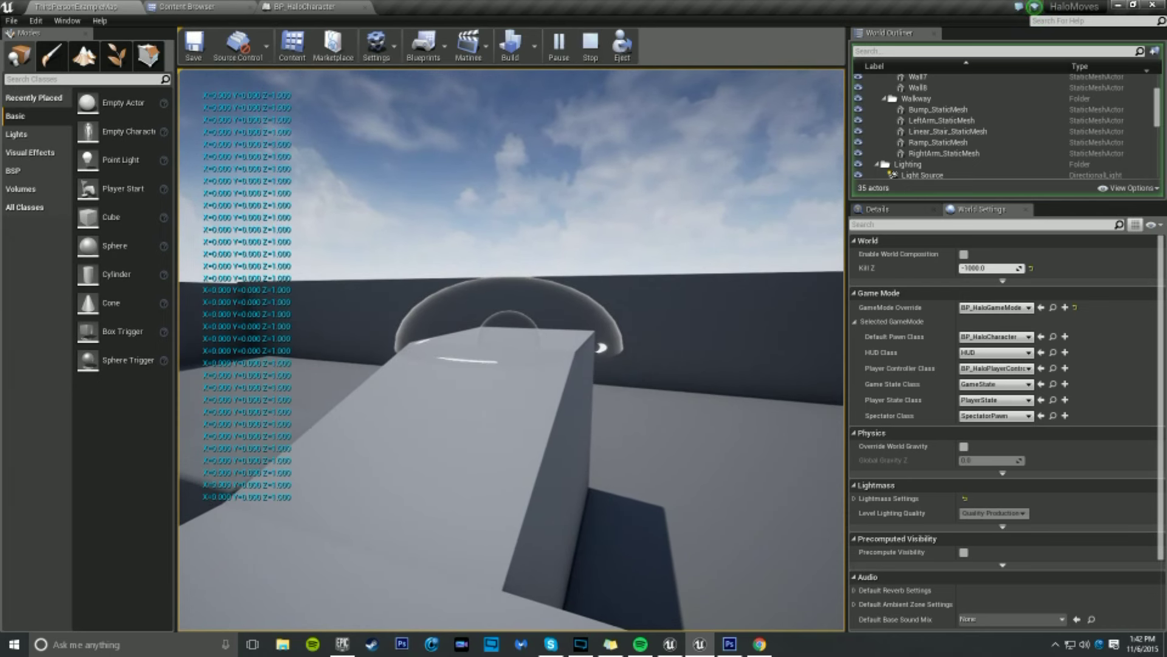
key(Escape)
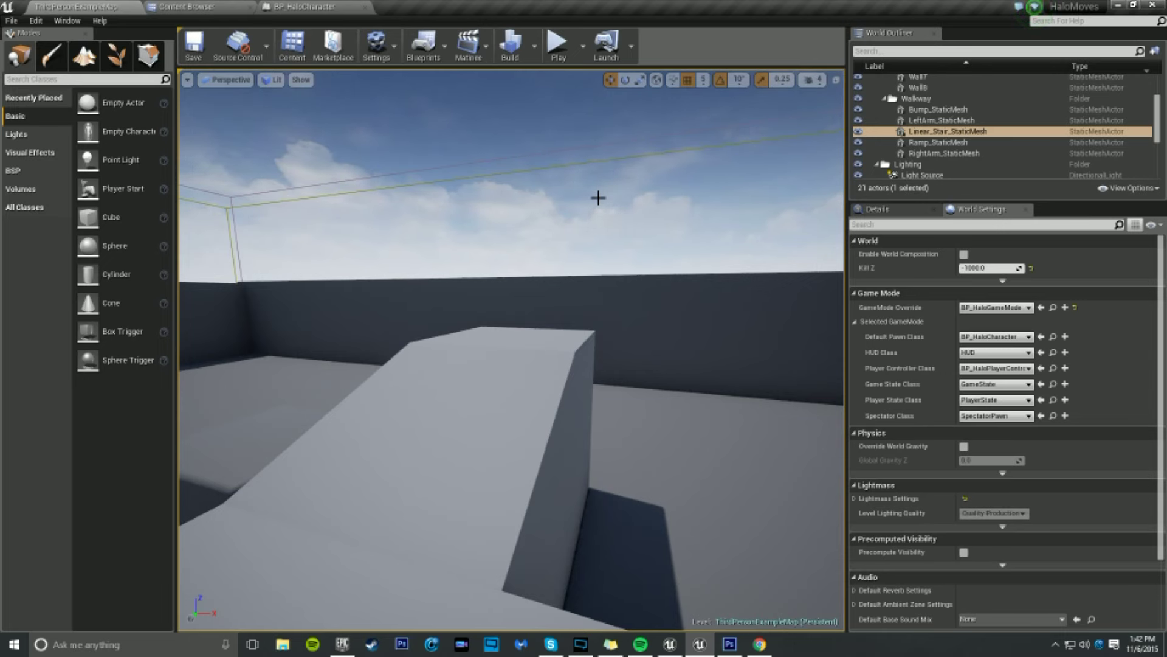
Minimize the Unreal level editor and switch to Photoshop.
right_drag(683, 209, 599, 213)
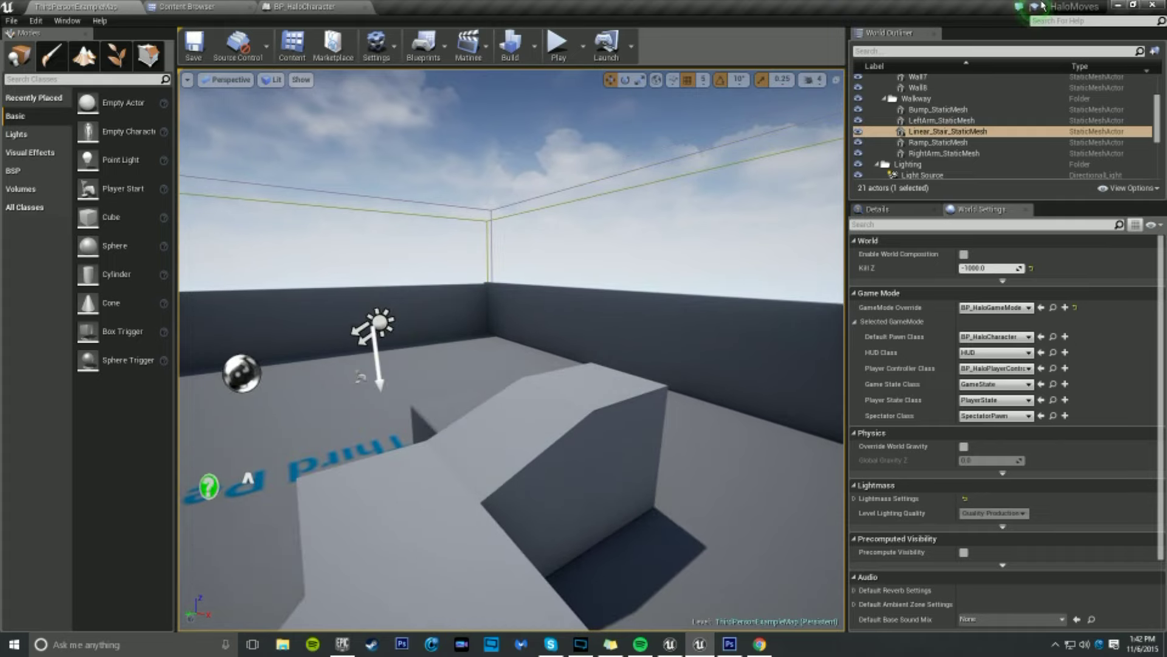
click(1119, 7)
right_drag(687, 243, 383, 381)
right_drag(360, 309, 397, 278)
click(729, 644)
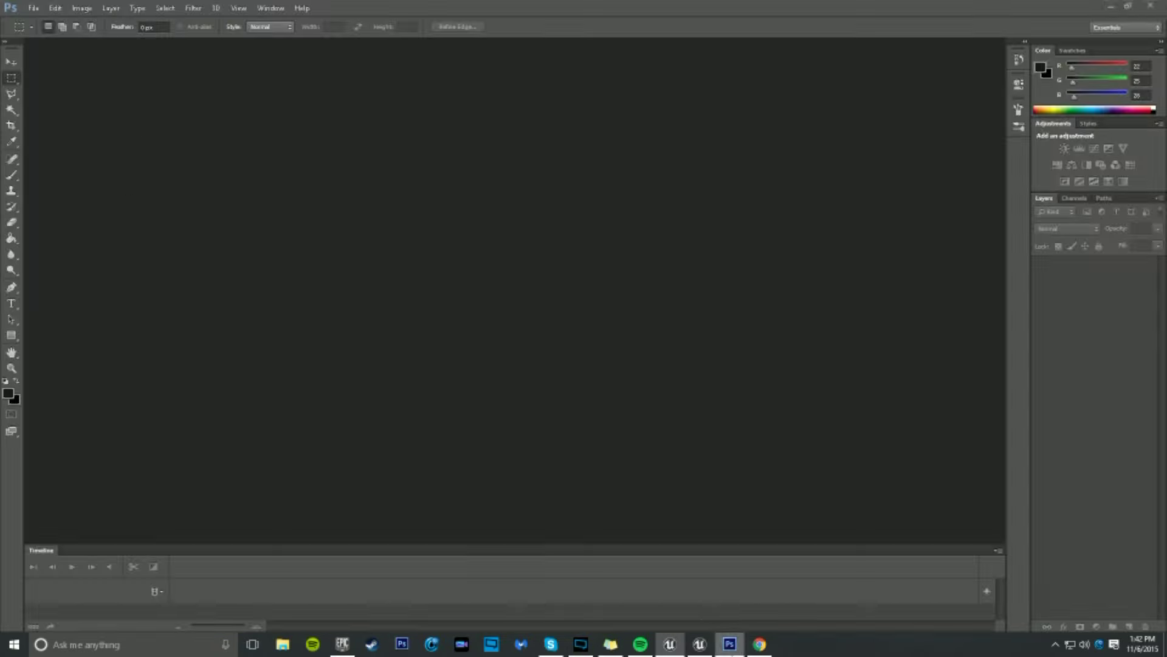
Browse for files to open in YouTube ChannelVideo, Unreal Engine 4 Tutorials, BluePrints, Ground Pound Blueprint, down to its Art Assets folder.
click(34, 8)
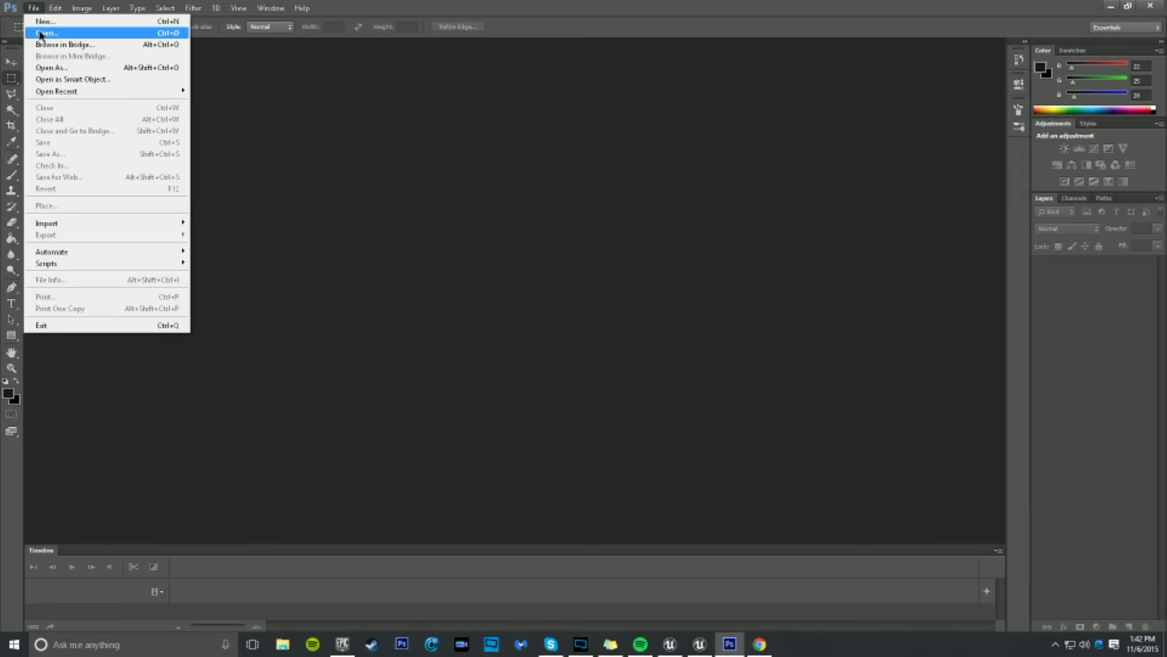
click(39, 32)
click(442, 210)
scroll(614, 249, down, 5)
double_click(560, 277)
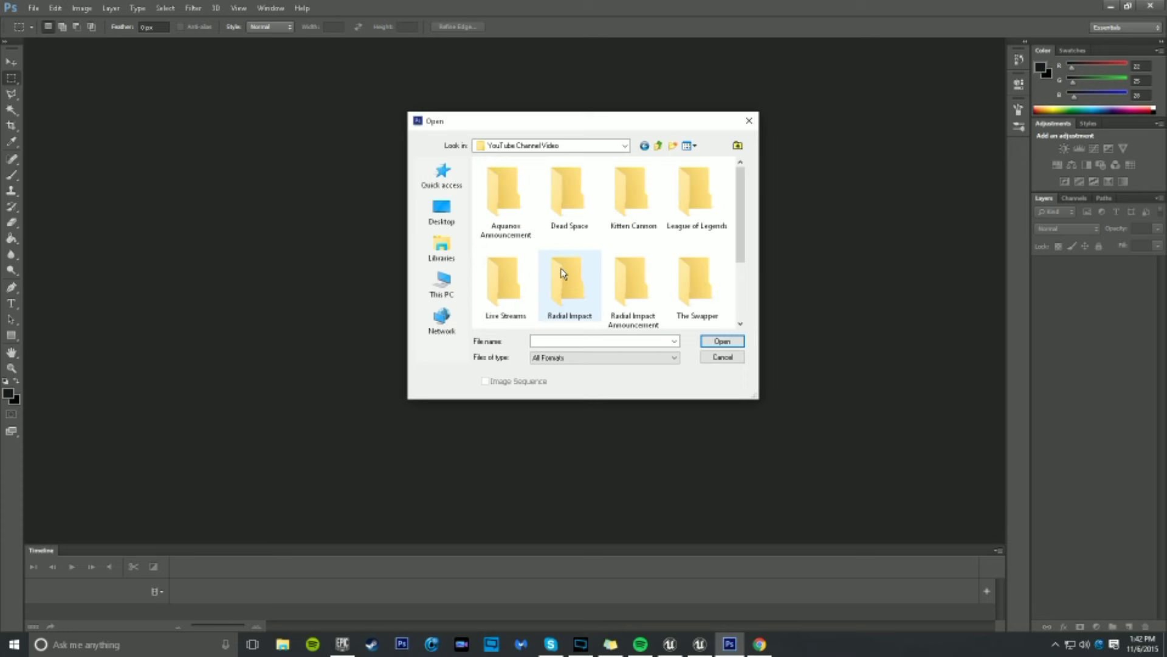
scroll(610, 195, down, 2)
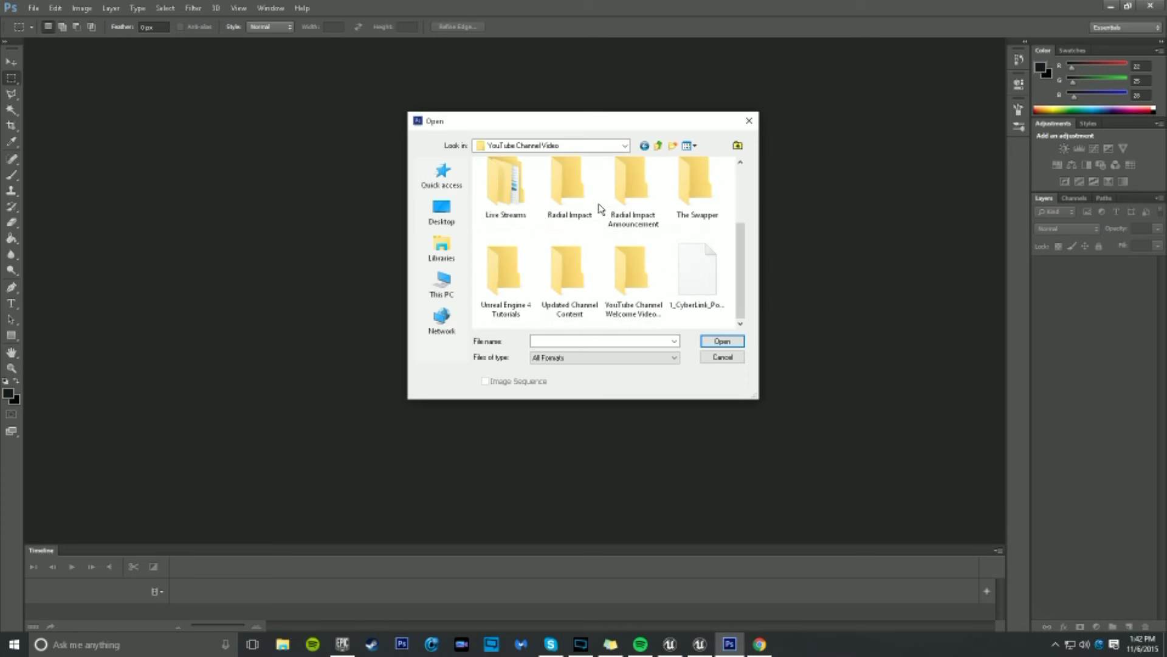
double_click(521, 269)
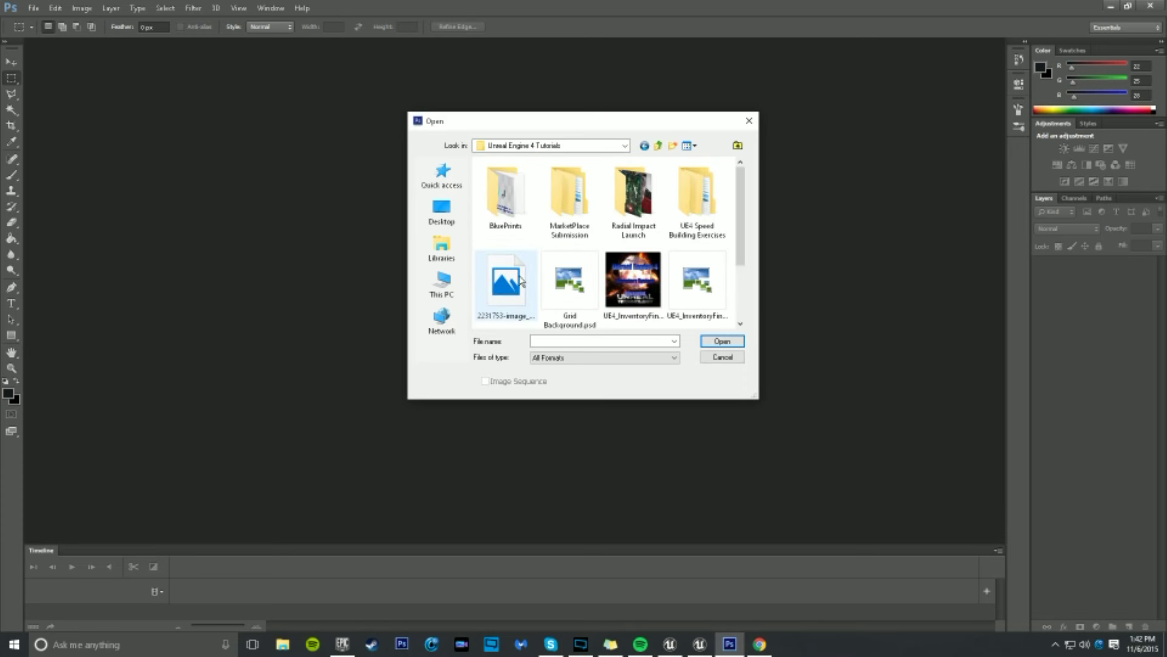
double_click(505, 194)
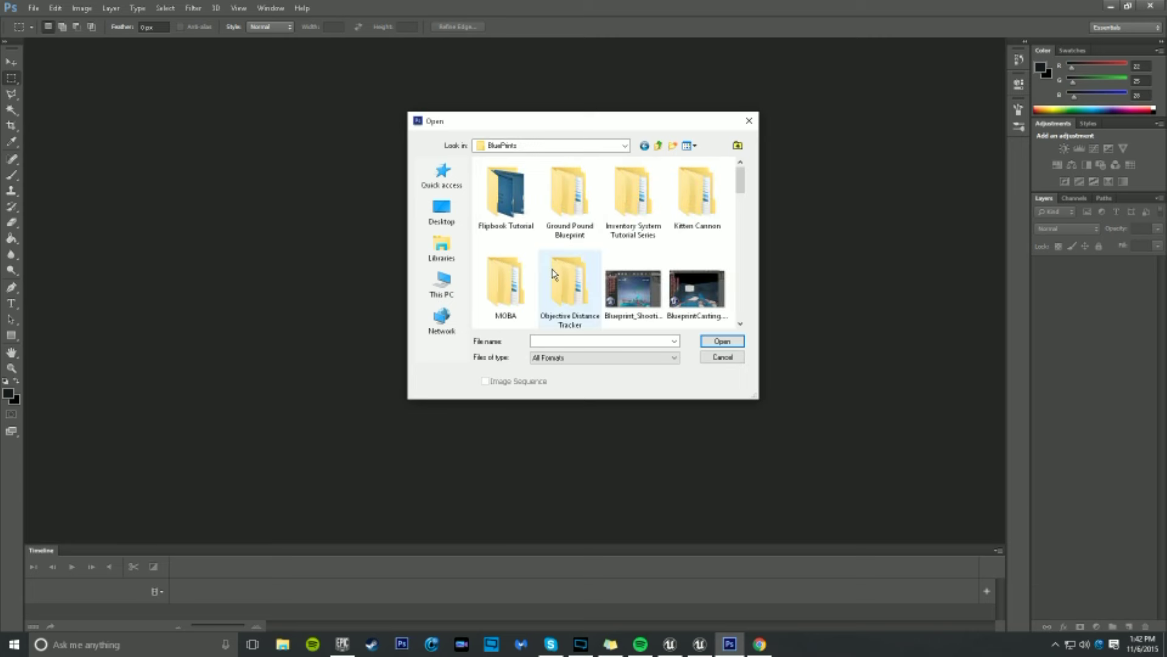
double_click(566, 192)
double_click(516, 177)
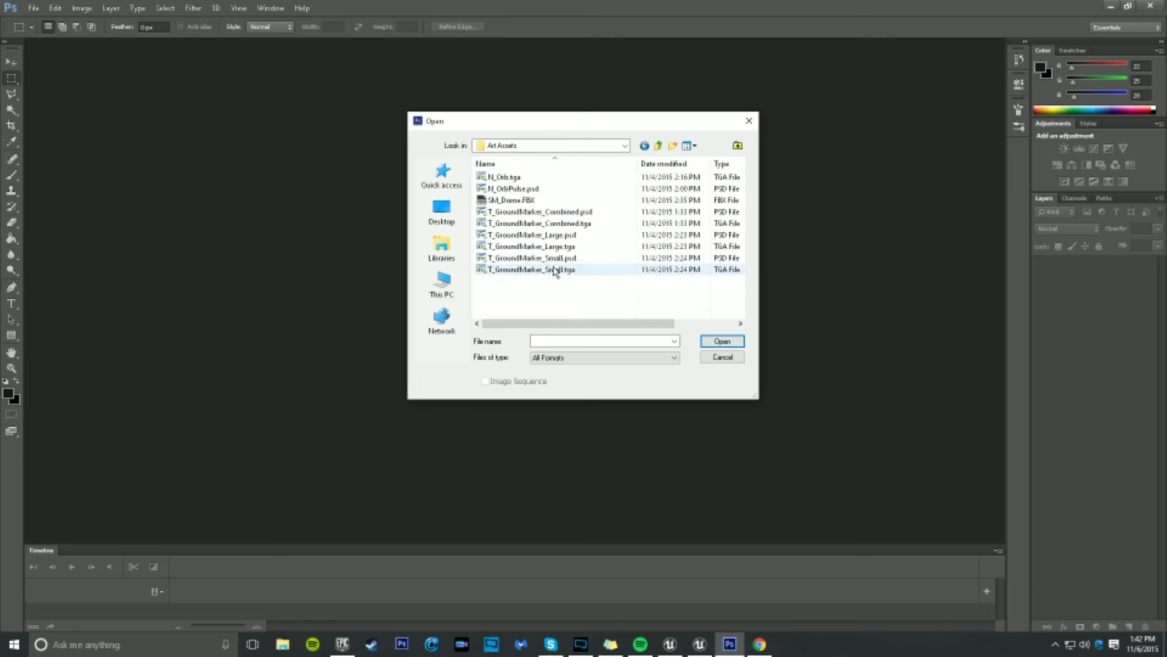
Open T_GroundMarker_Large.psd and T_GroundMarker_Small.psd together.
click(558, 237)
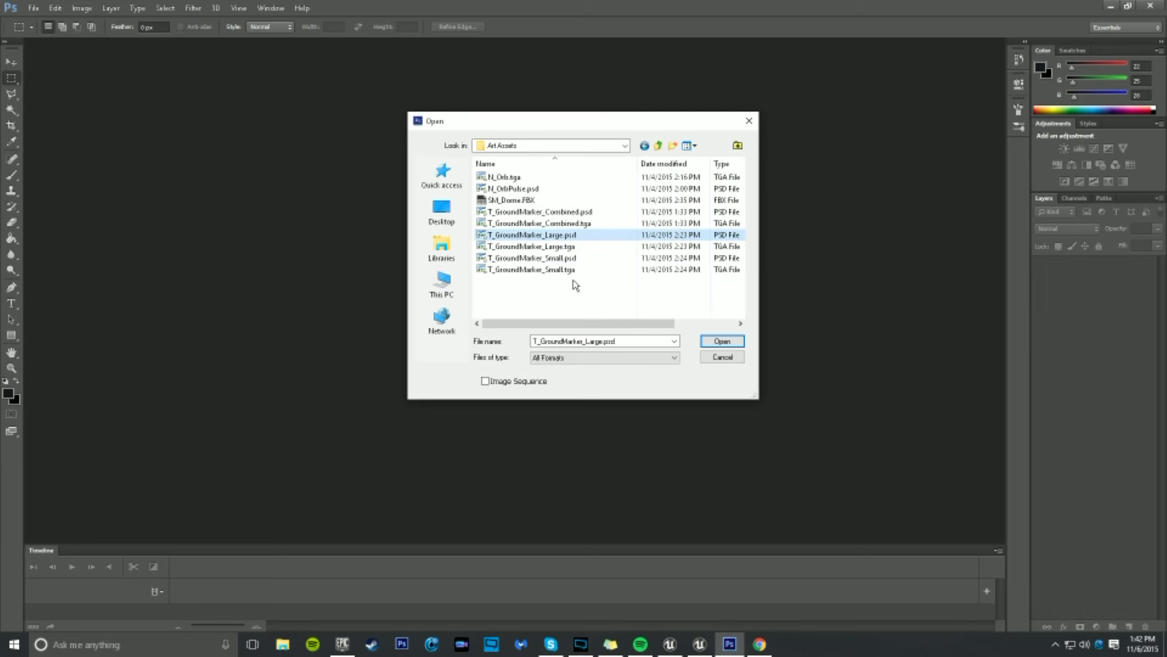
ctrl+click(574, 261)
click(722, 339)
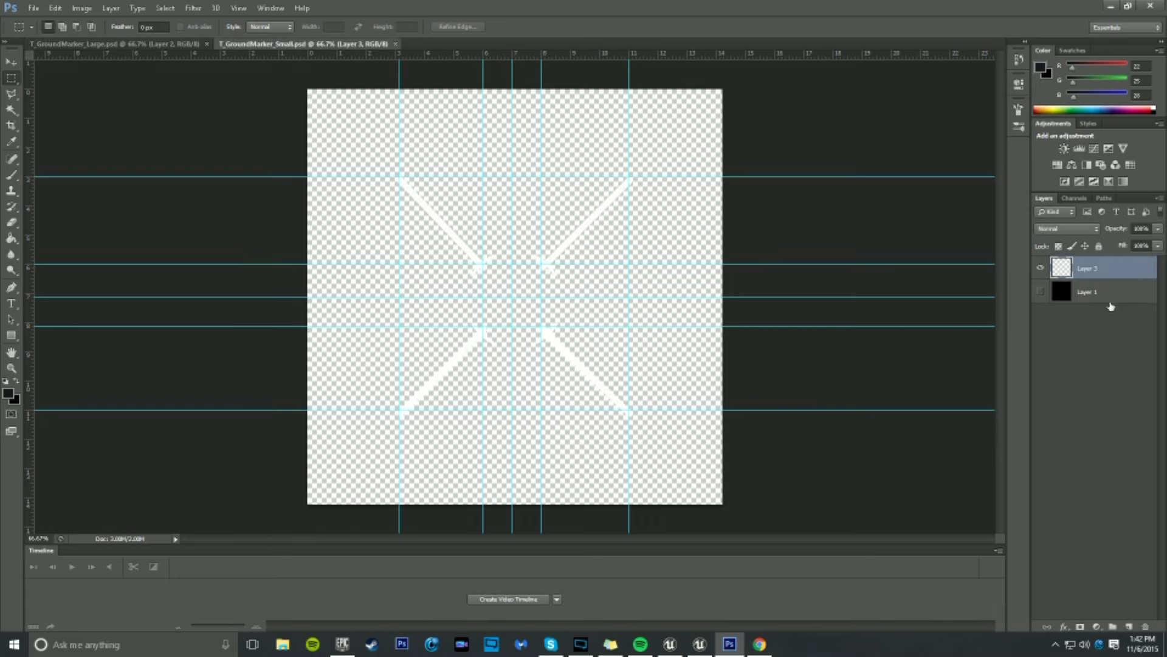
Show the black Layer 1 in both ground marker documents and compare the small and large marker shapes.
click(1041, 293)
click(1041, 293)
click(1042, 293)
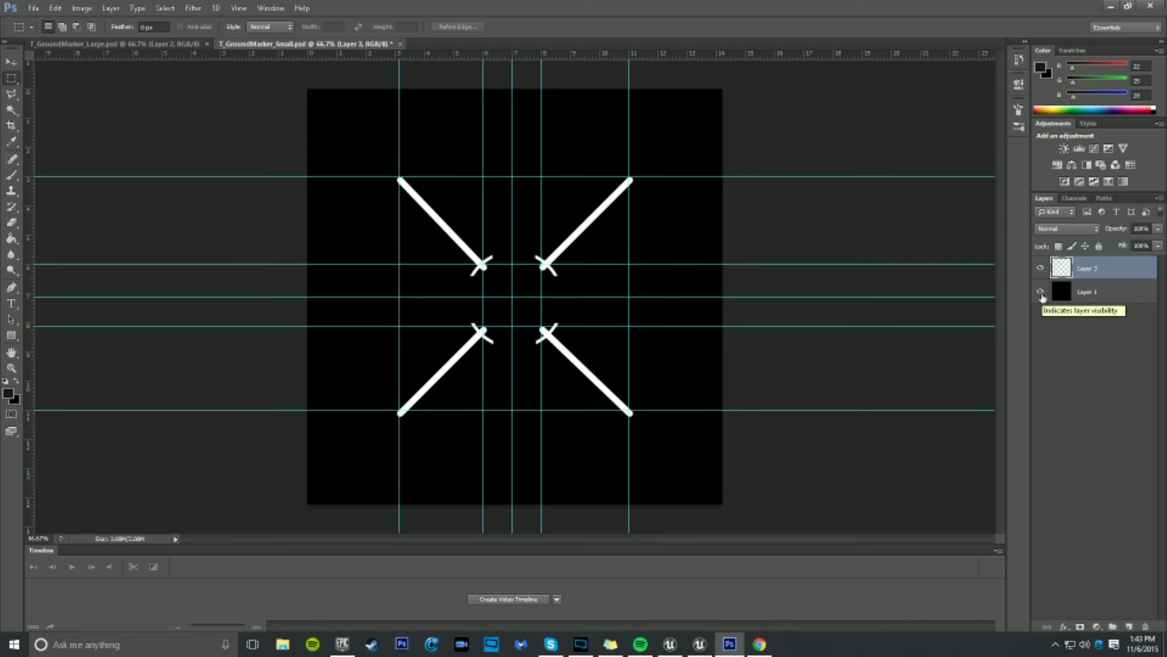
click(101, 45)
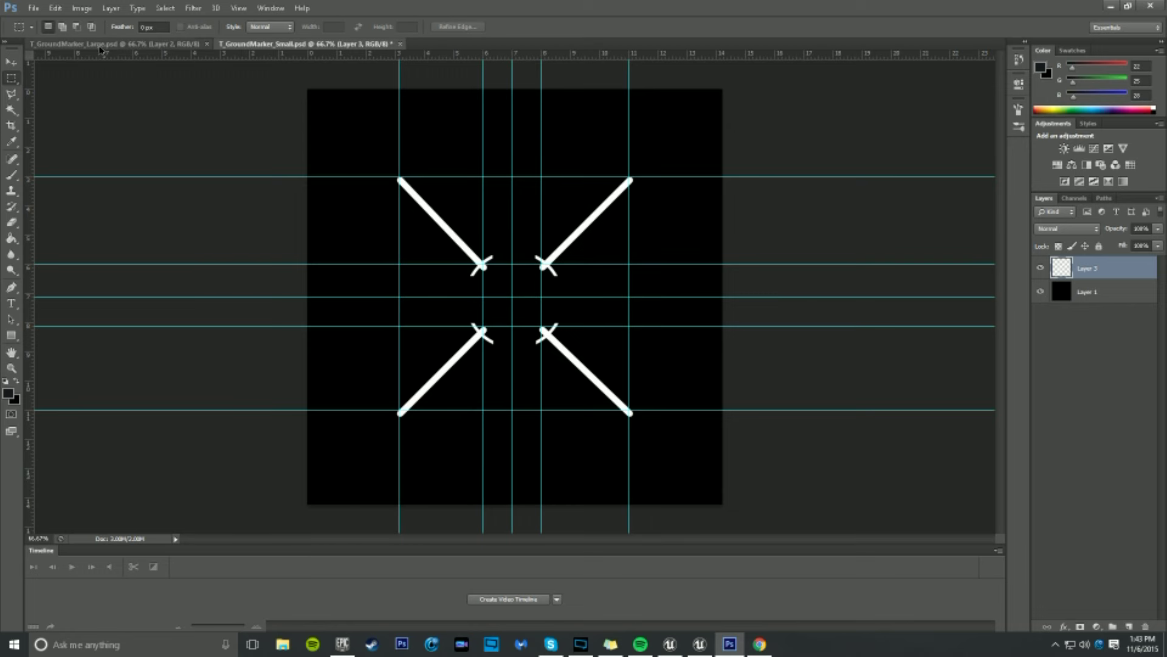
click(1041, 339)
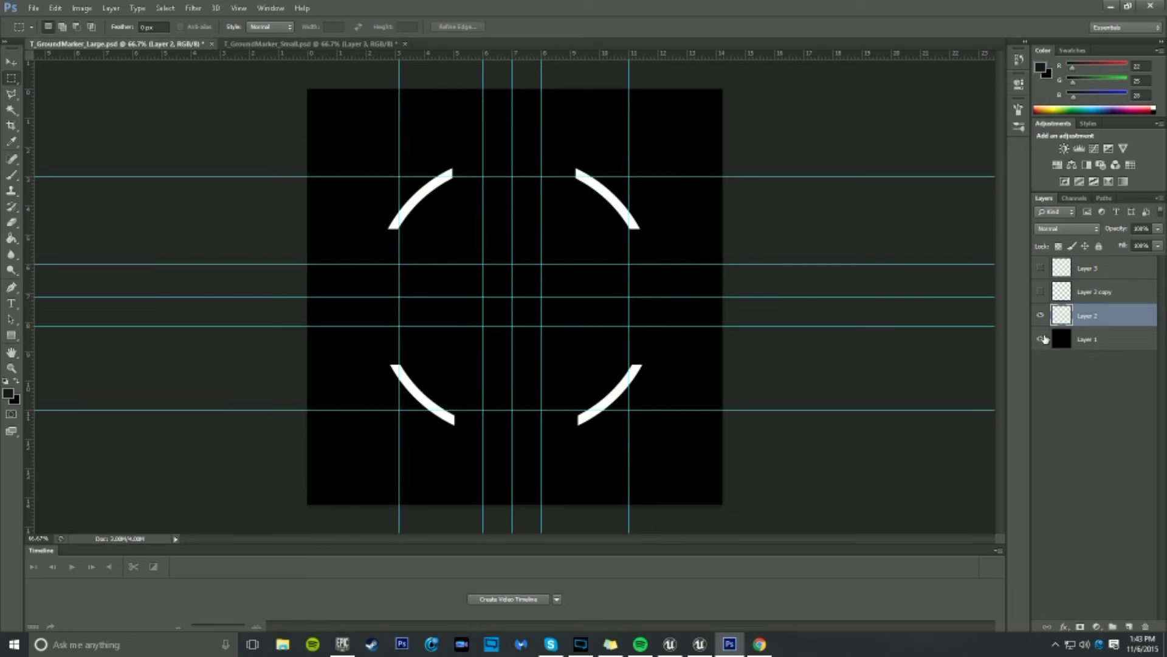
click(263, 47)
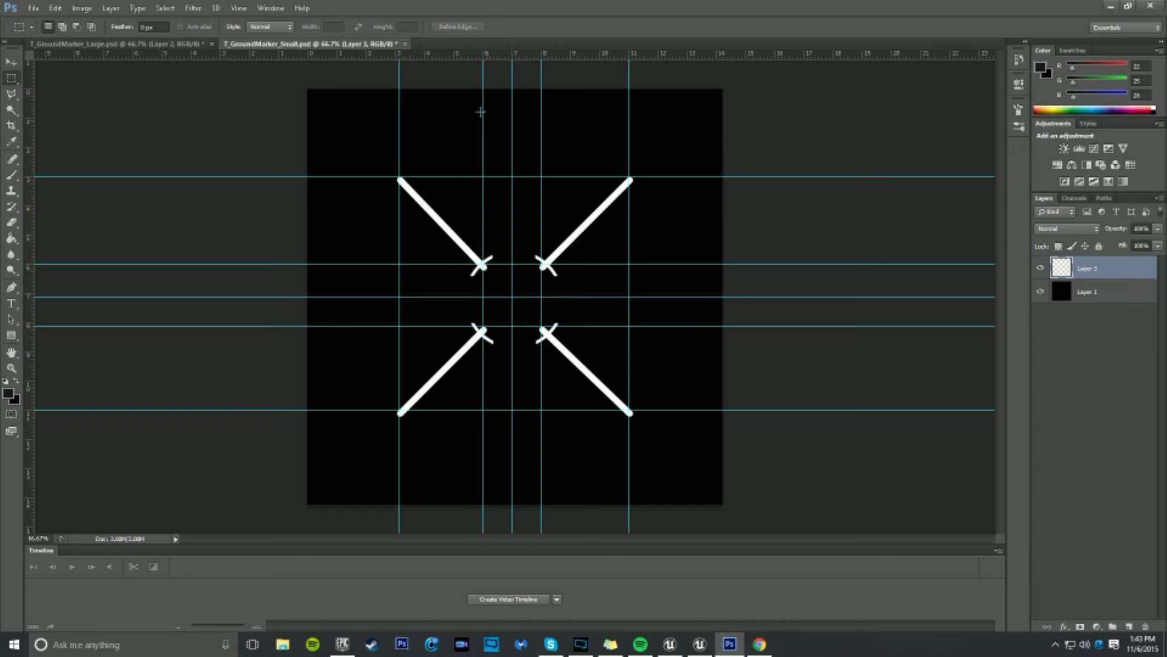
click(144, 46)
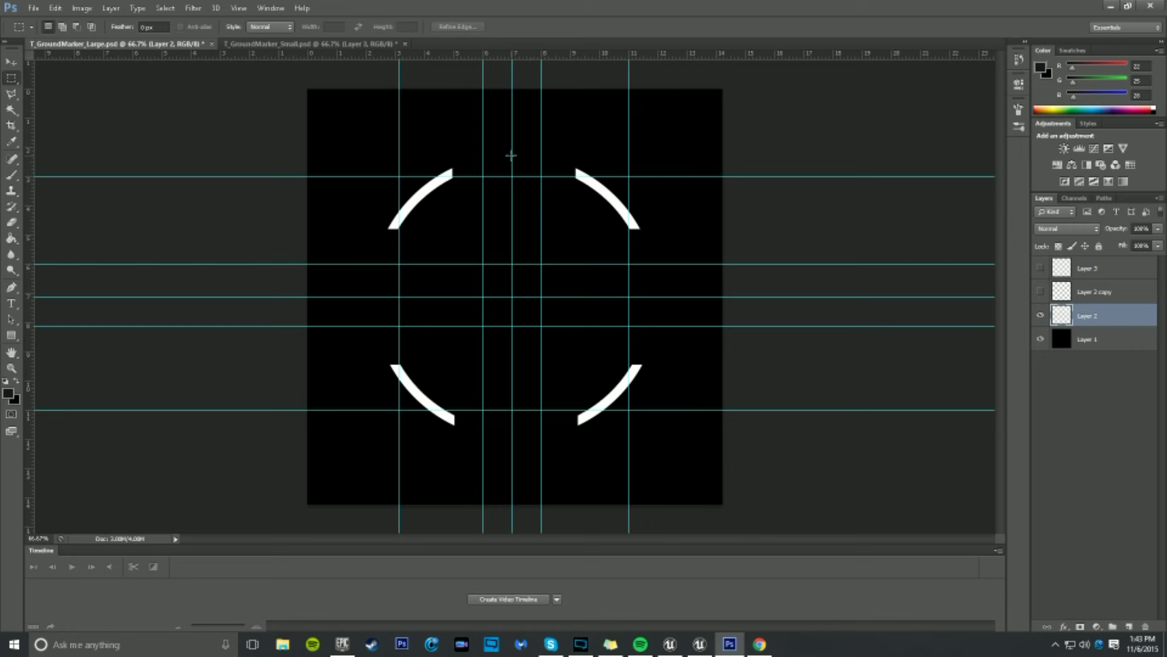
Hide the black Layer 1 in the large and small ground marker documents and compare them on transparency.
click(1041, 340)
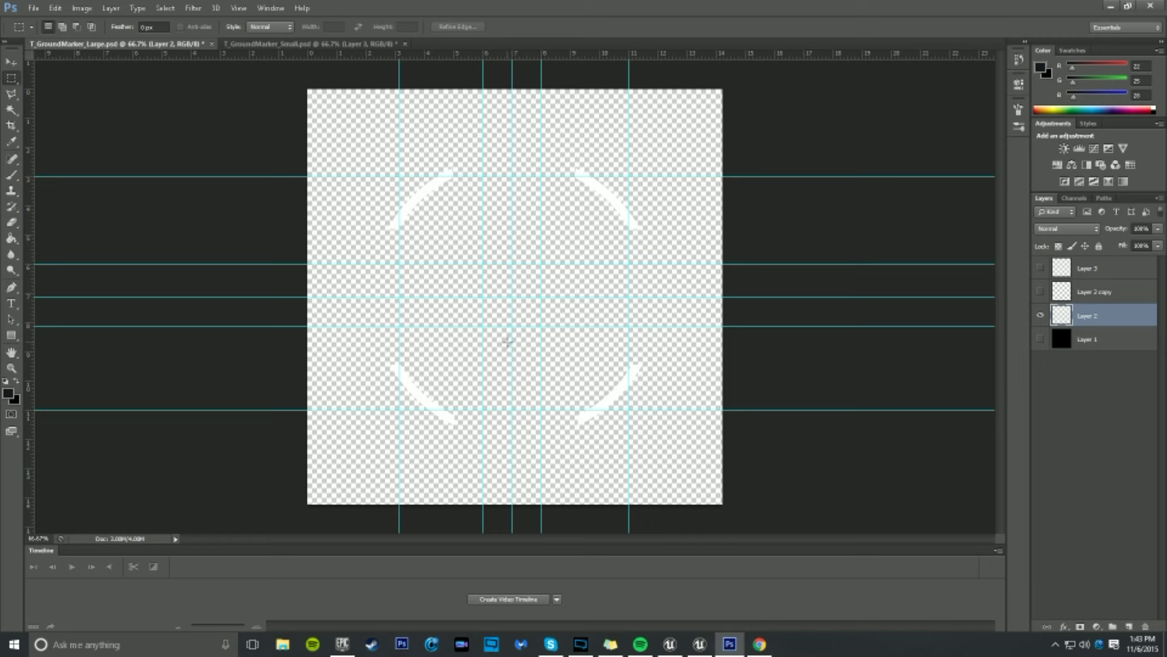
click(281, 44)
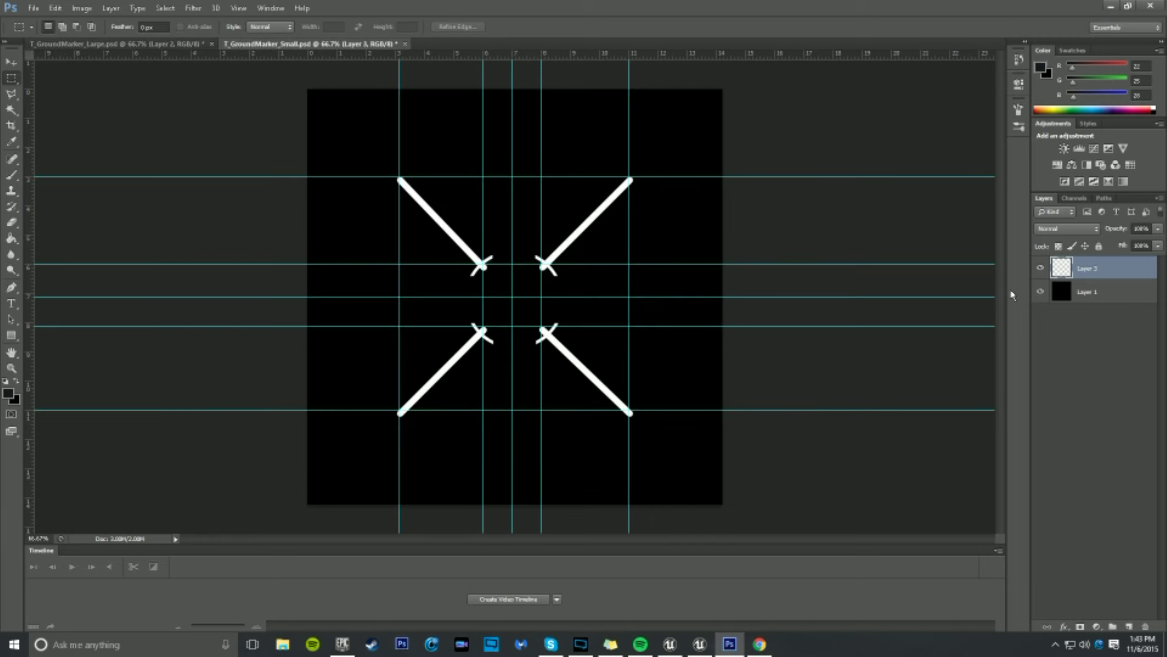
click(1040, 291)
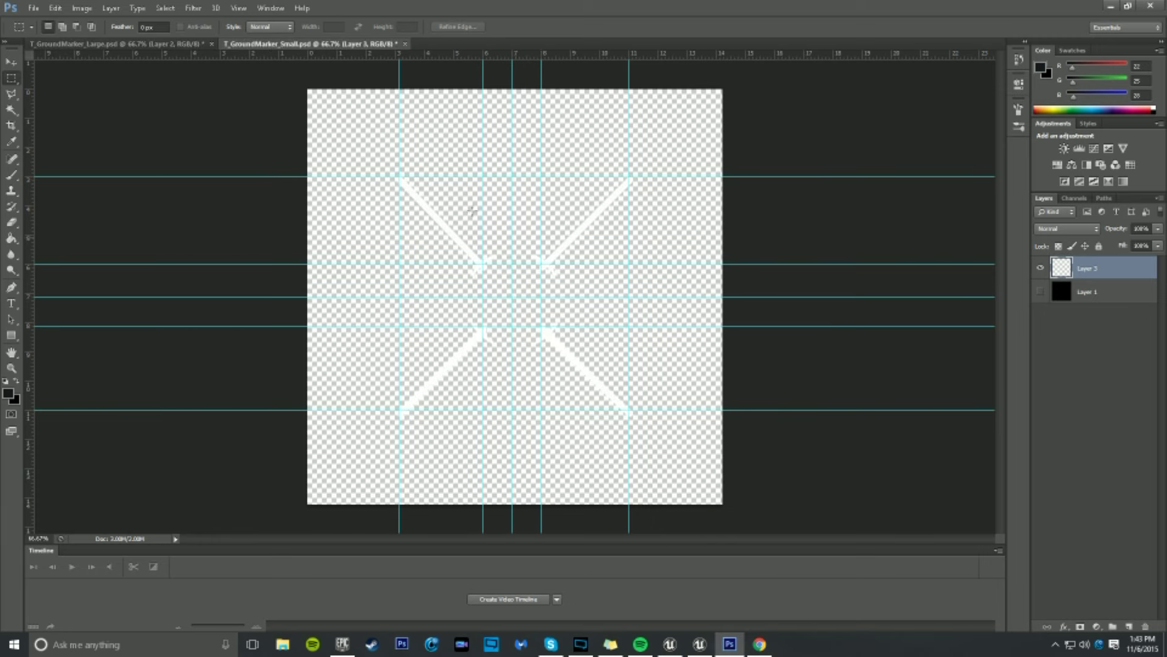
click(139, 45)
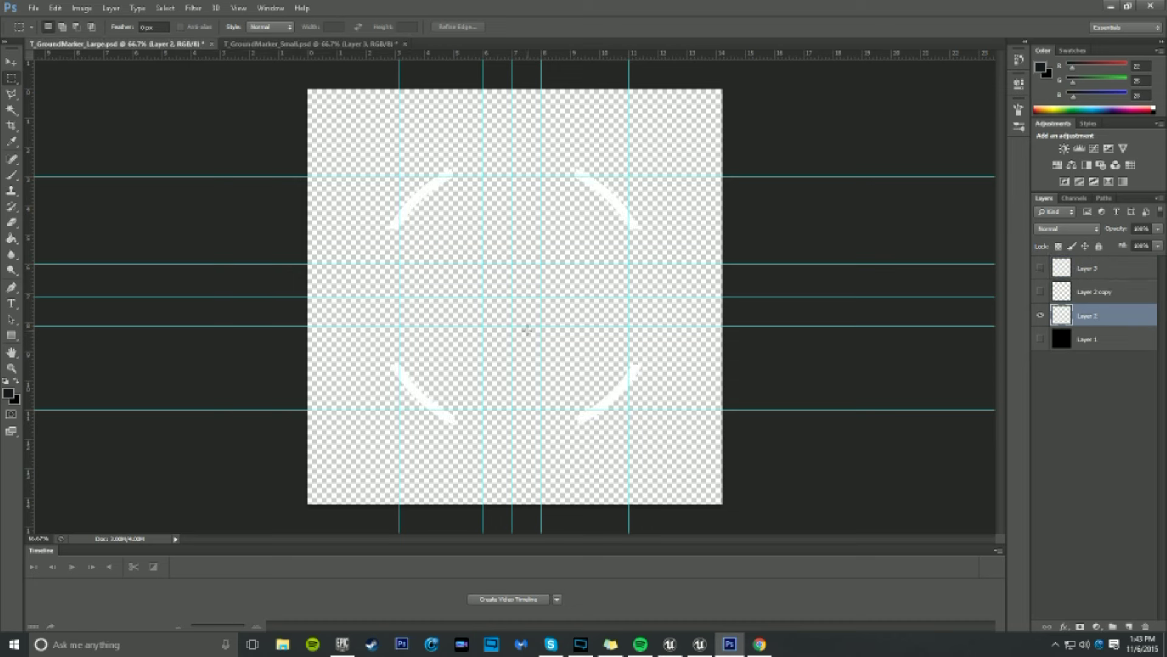
click(340, 45)
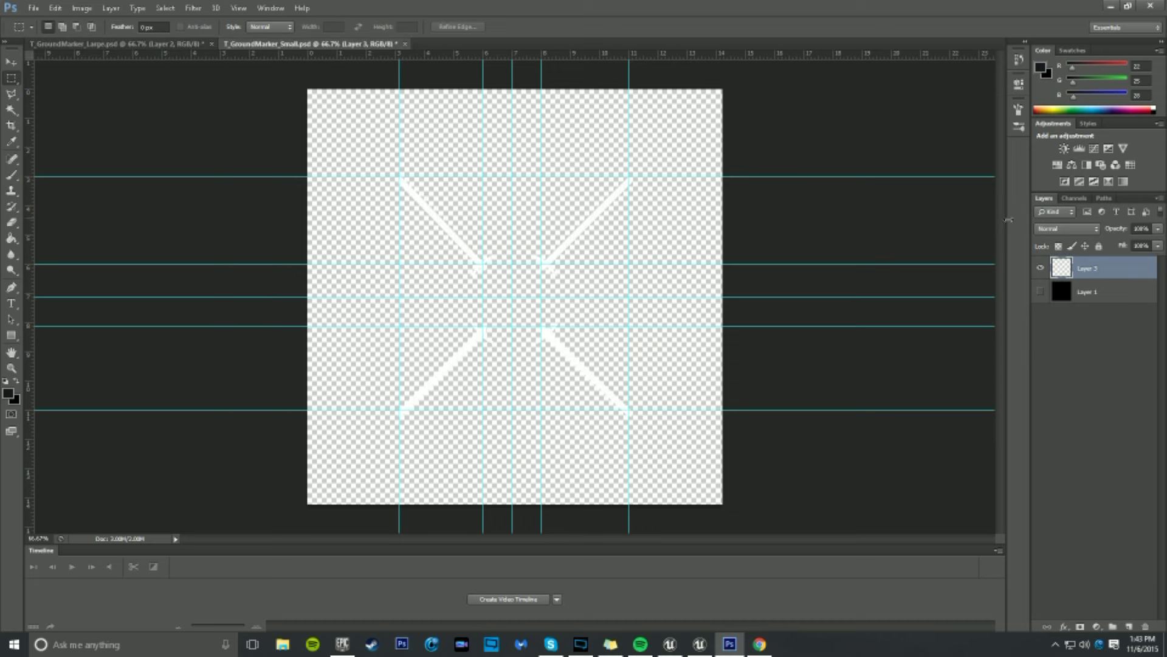
View only the Alpha 1 channel of T_GroundMarker_Small.psd and restore the RGB channels' visibility.
click(1074, 198)
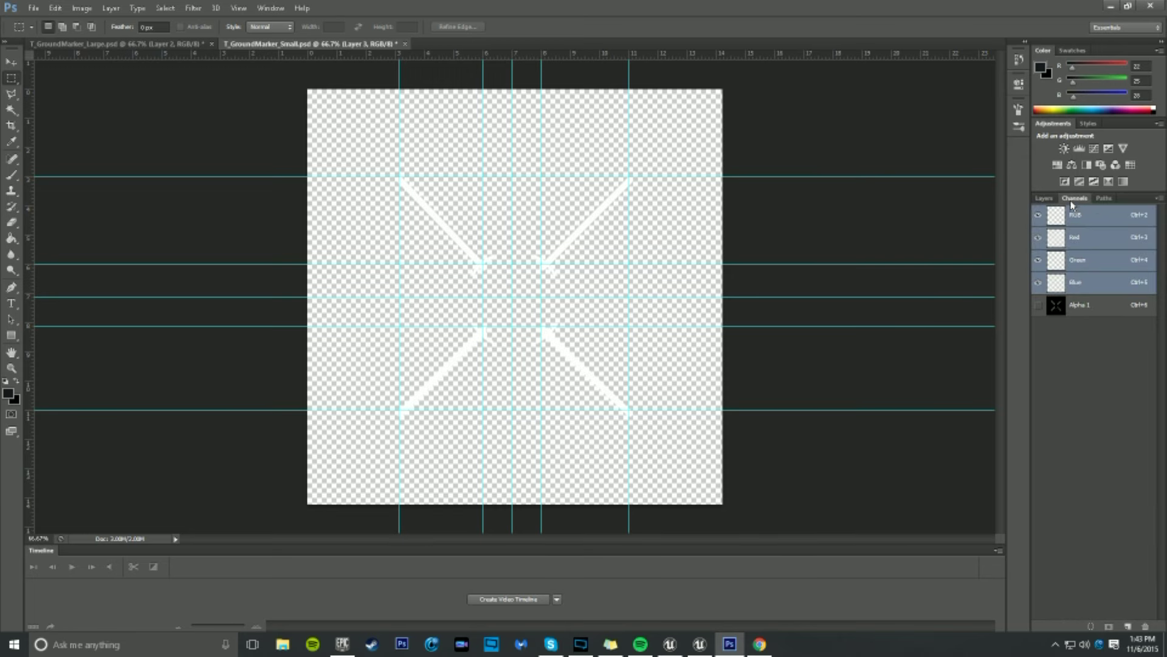
click(1039, 304)
click(1038, 216)
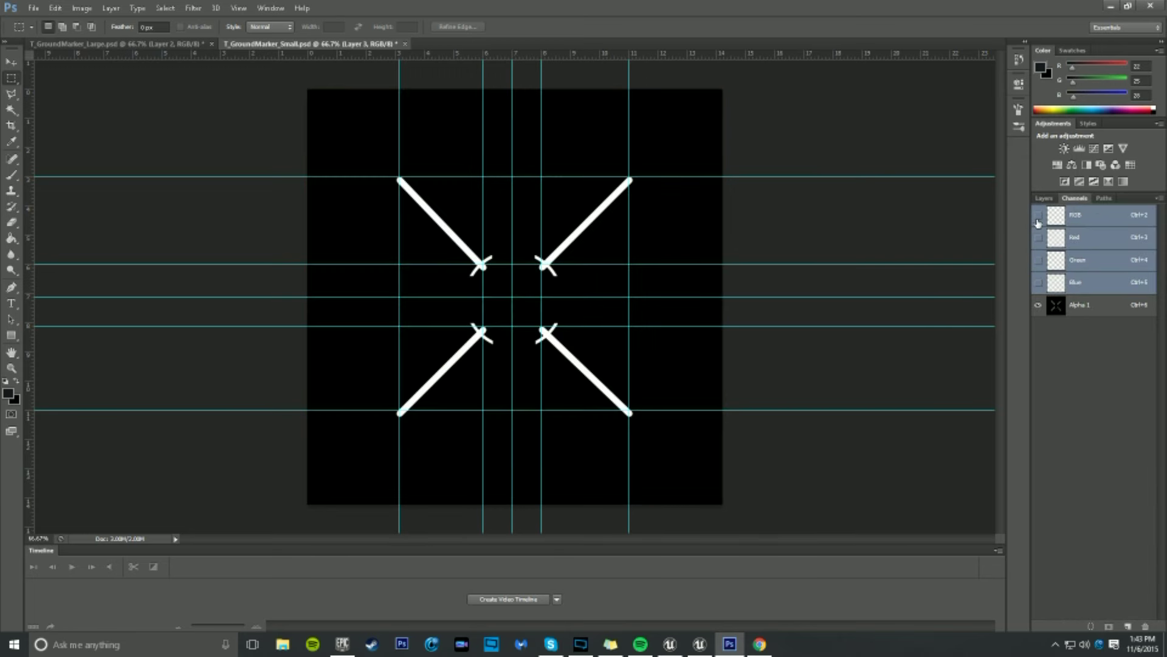
click(1039, 215)
View only the Alpha 1 channel in T_GroundMarker_Large.psd and T_GroundMarker_Small.psd and compare the two marker masks.
click(177, 44)
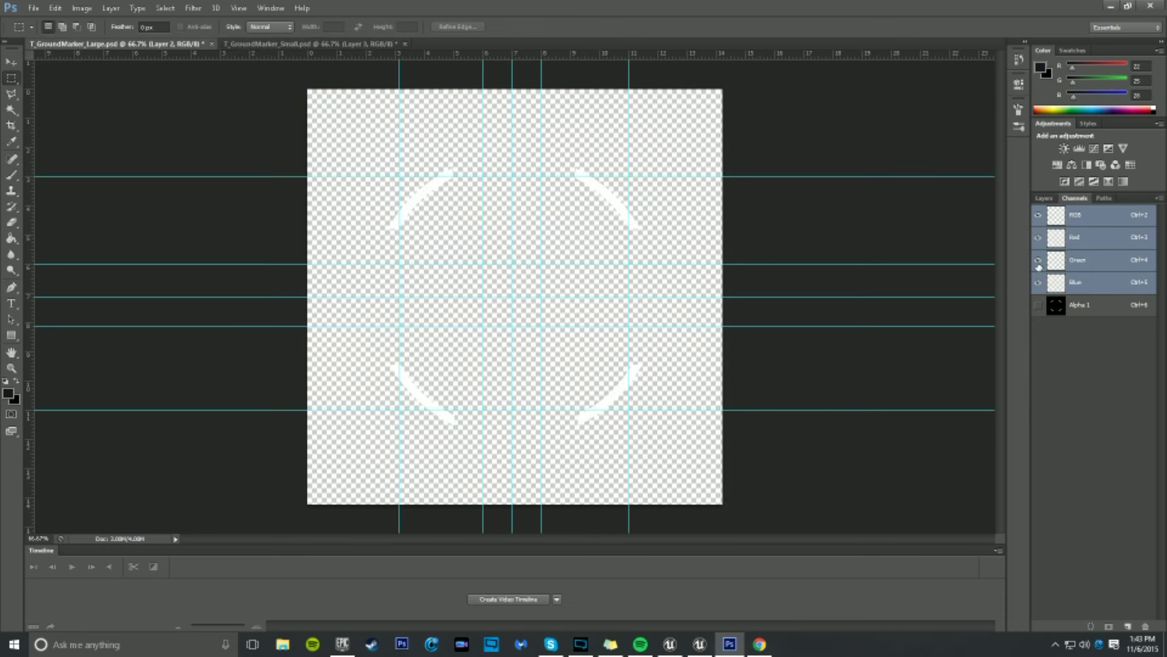
click(1040, 305)
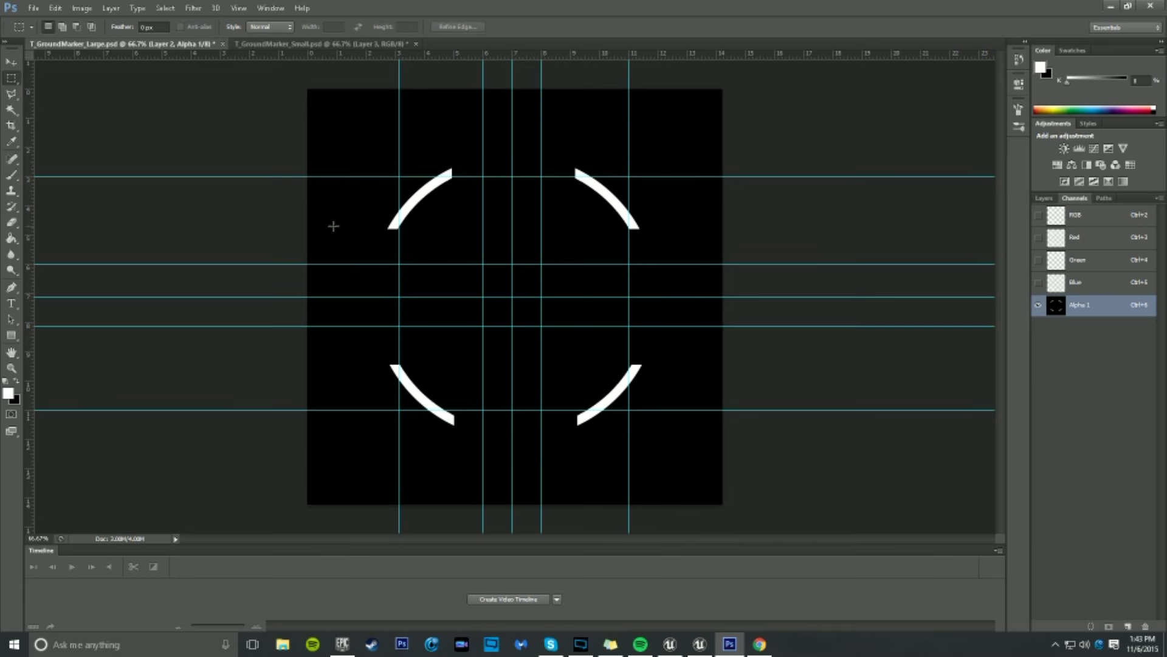
click(323, 43)
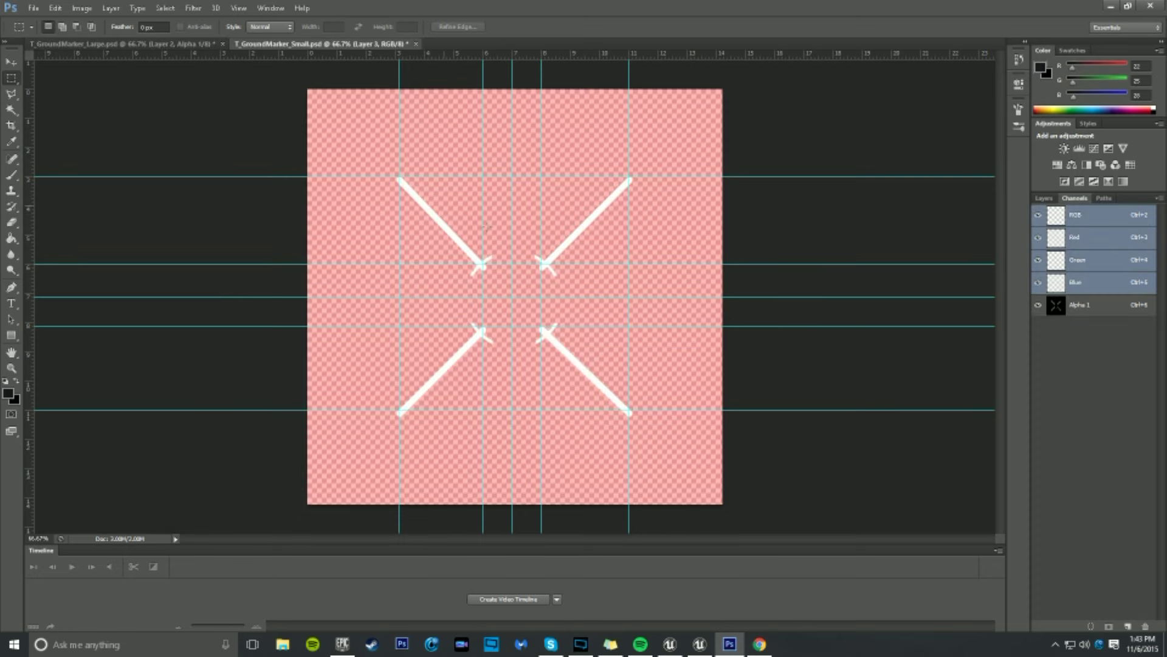
click(1038, 217)
click(194, 44)
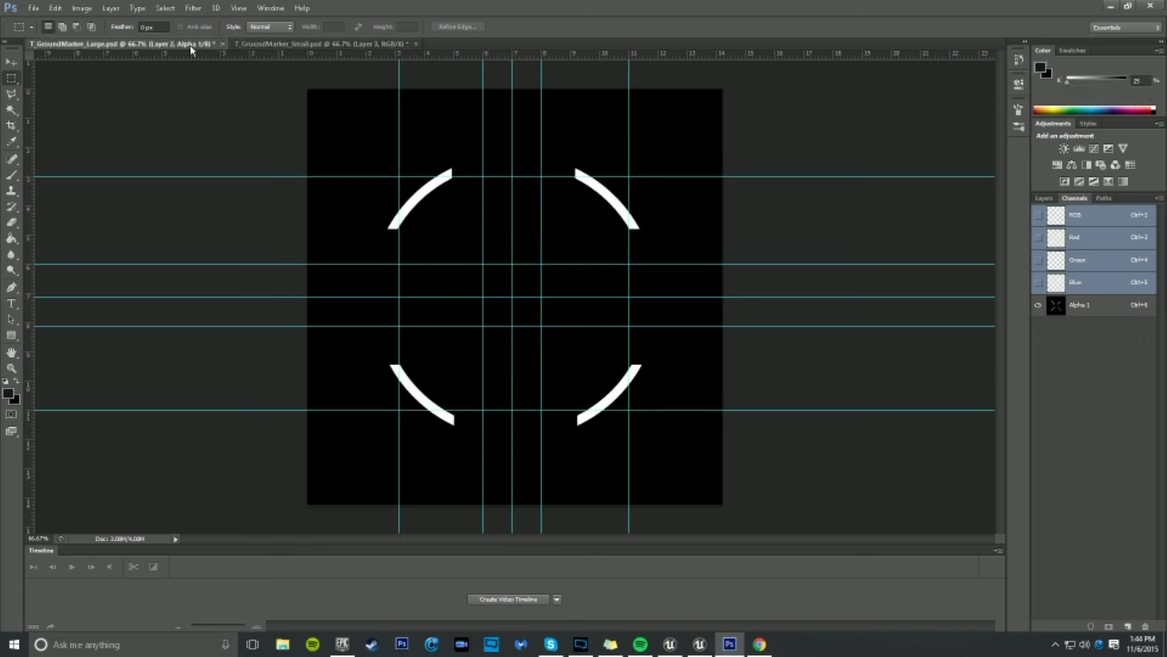
Switch to the Unreal Editor and create a folder named GroundPoundTutorial directly under Content.
click(1111, 5)
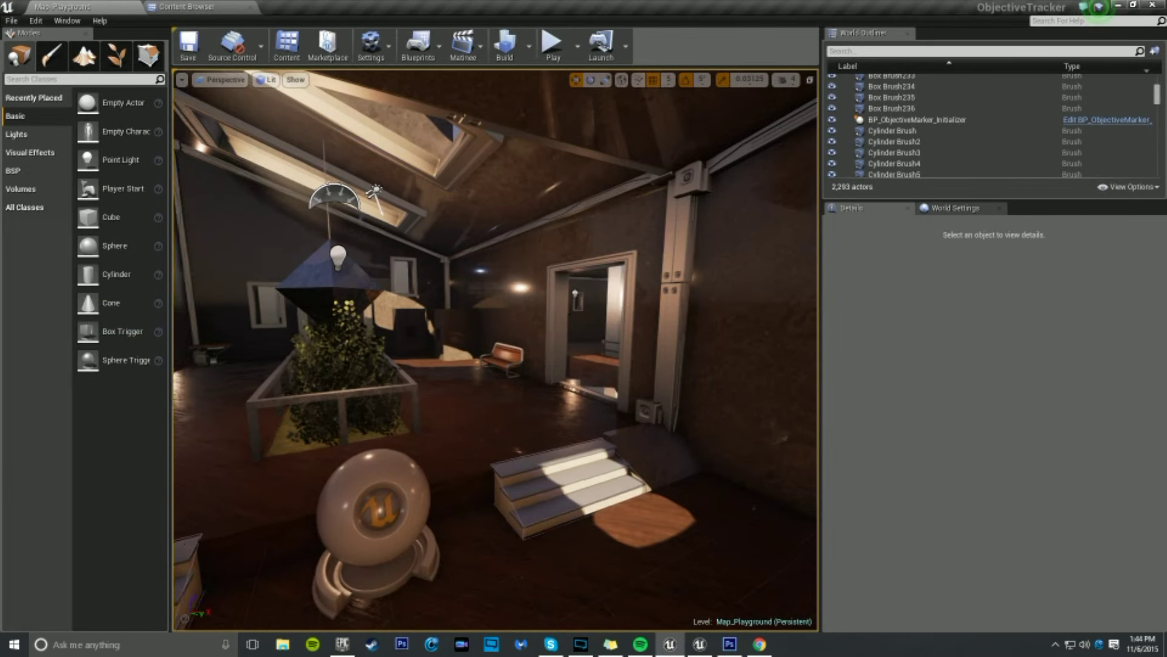
right_drag(496, 349, 392, 338)
key(s)
click(186, 7)
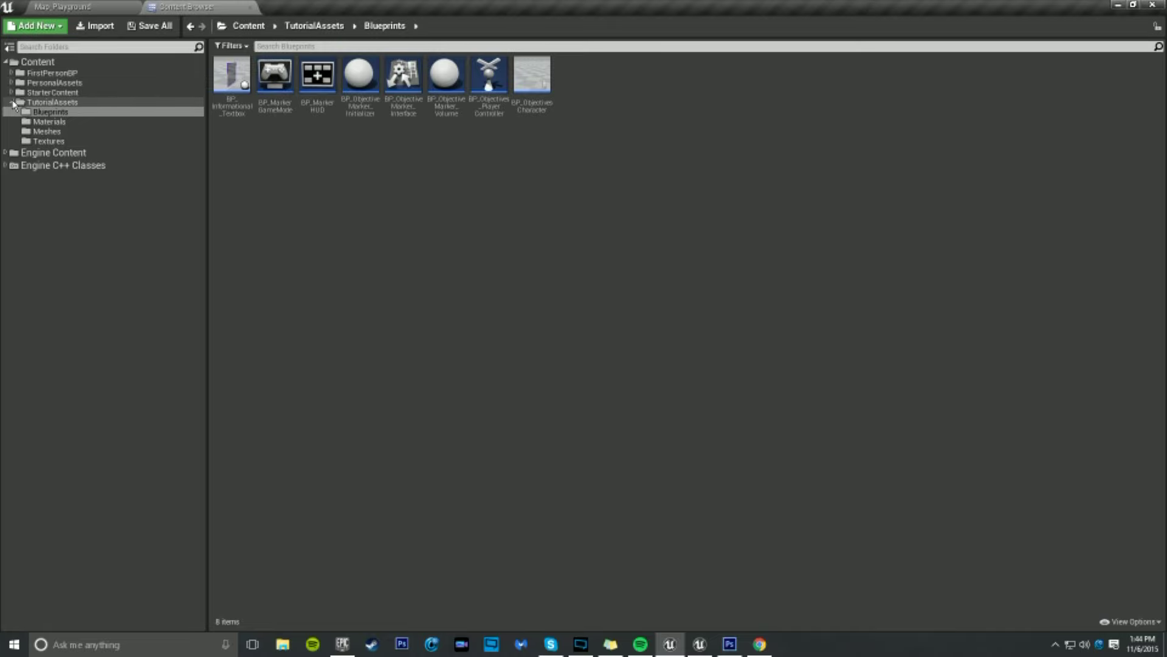
click(13, 102)
click(33, 62)
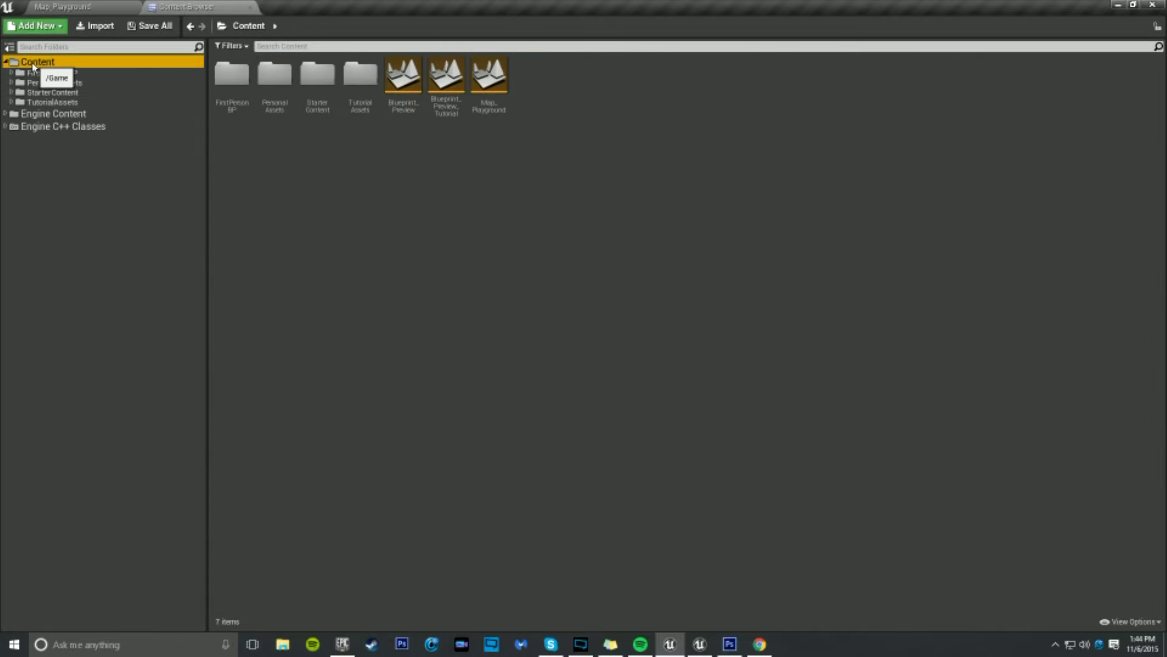
right_click(33, 64)
click(60, 69)
text(GroundPoundTutorial)
key(Return)
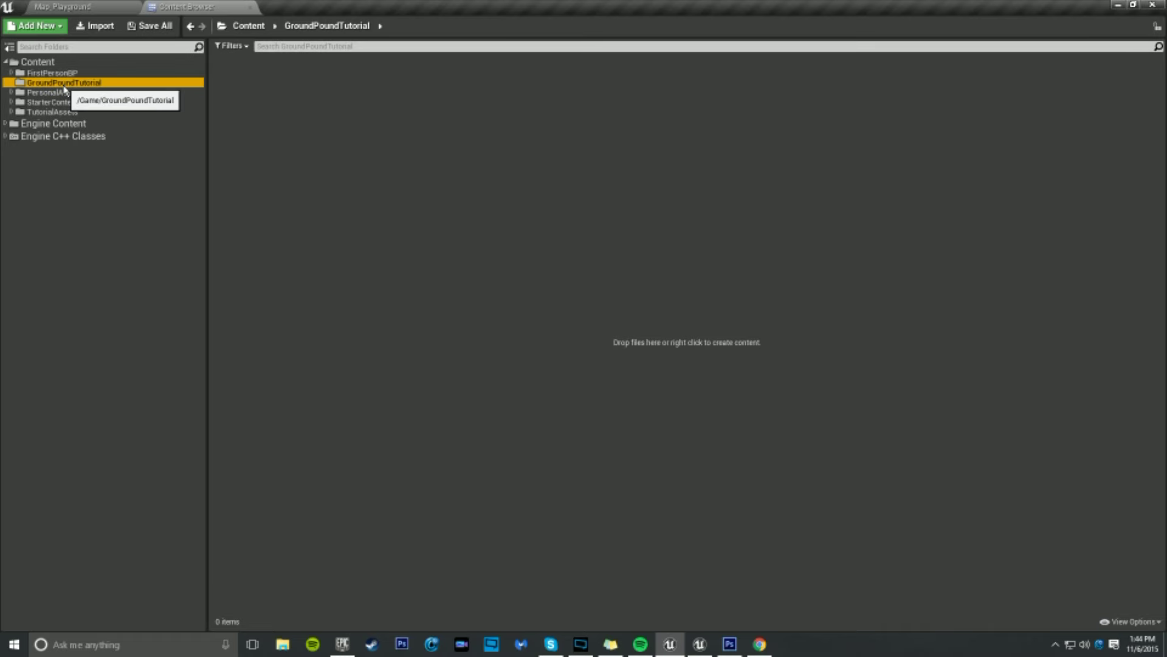
Create a subfolder named Textures inside the GroundPoundTutorial folder.
right_click(64, 87)
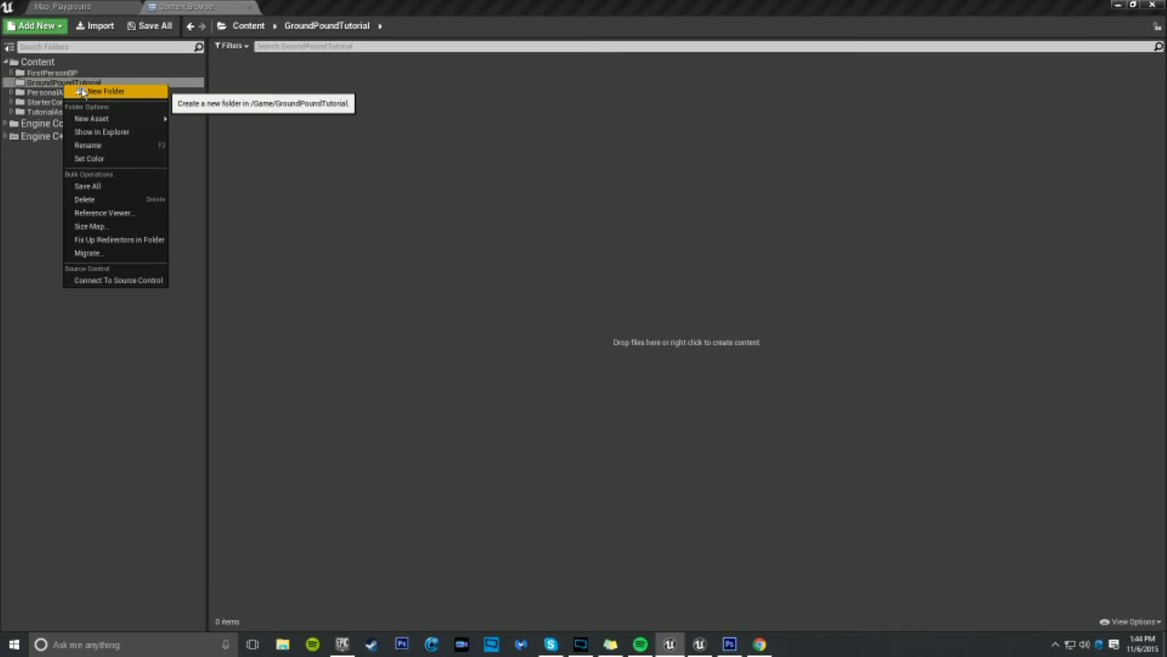
click(83, 92)
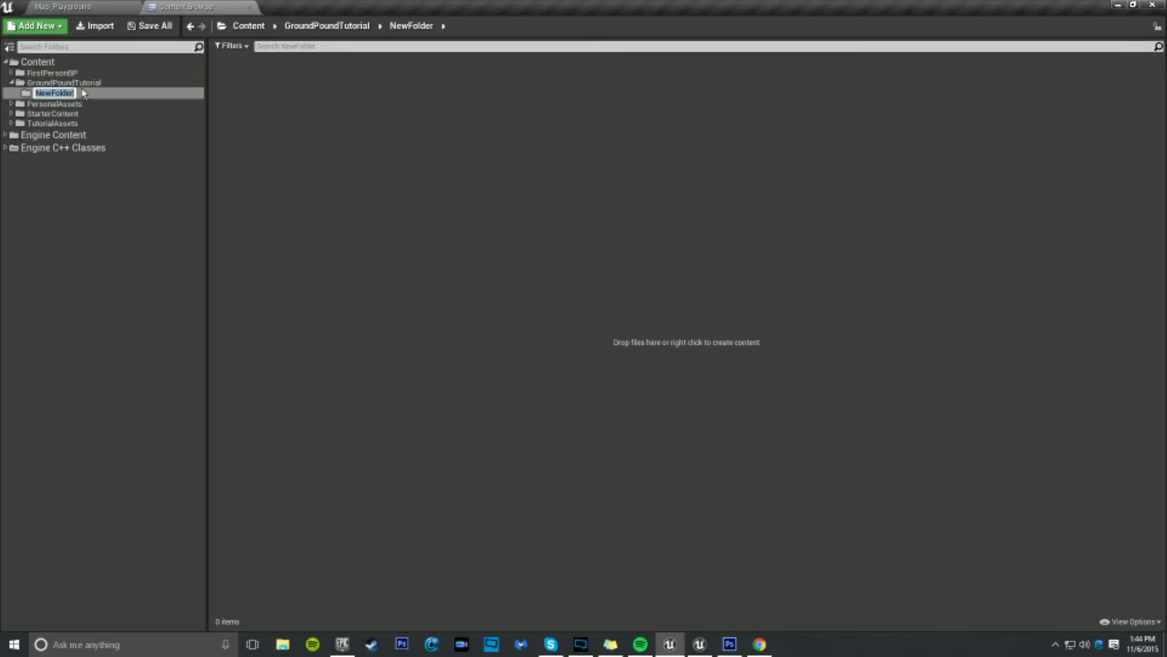
text(Textures)
key(Return)
click(703, 646)
drag(692, 7, 691, 0)
click(440, 107)
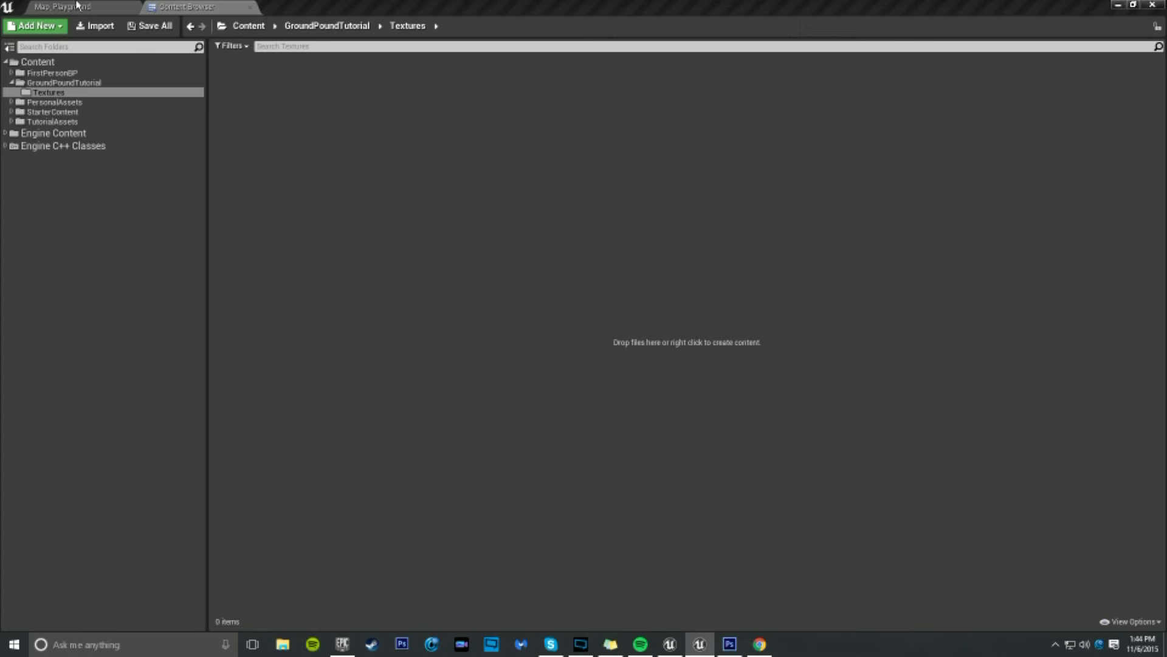
click(309, 161)
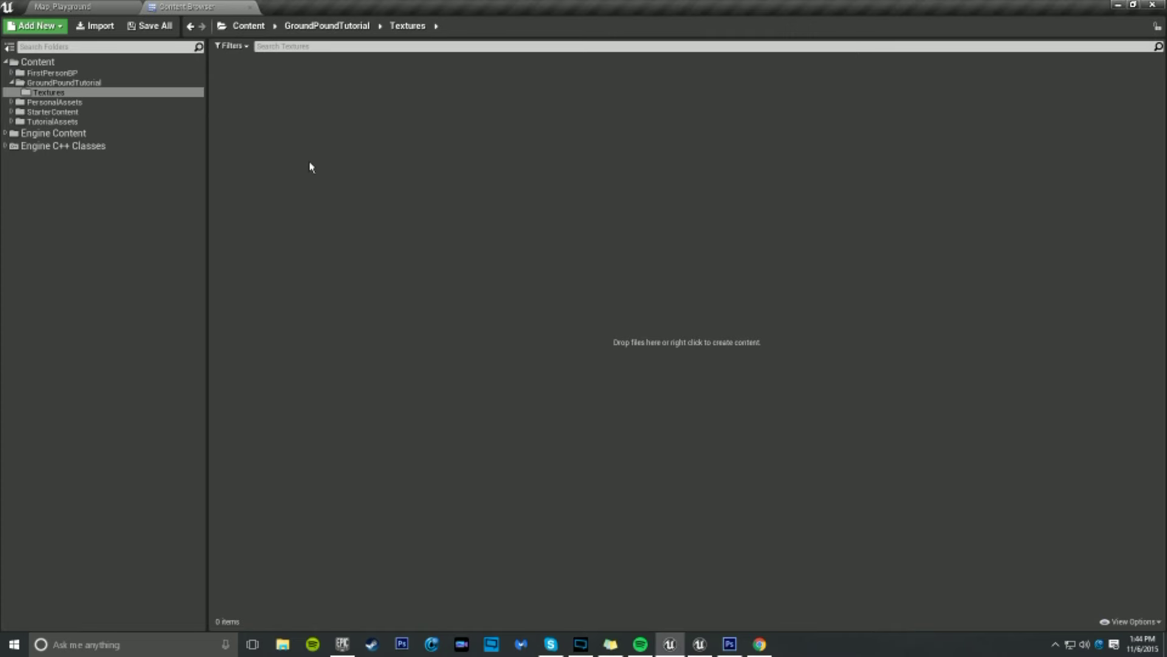
Start an asset import into the Textures folder and browse to YouTube Channel Video > Unreal Engine 4 Tutorials > BluePrints > Ground Pound Blueprint > Art Assets.
right_click(293, 150)
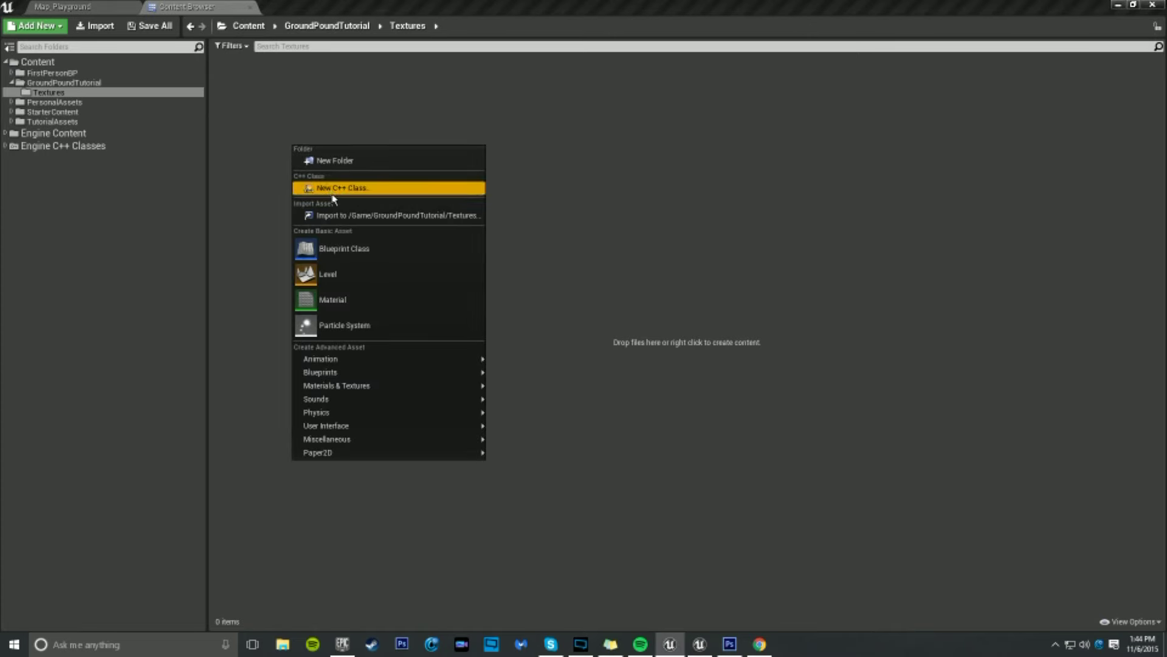
click(335, 216)
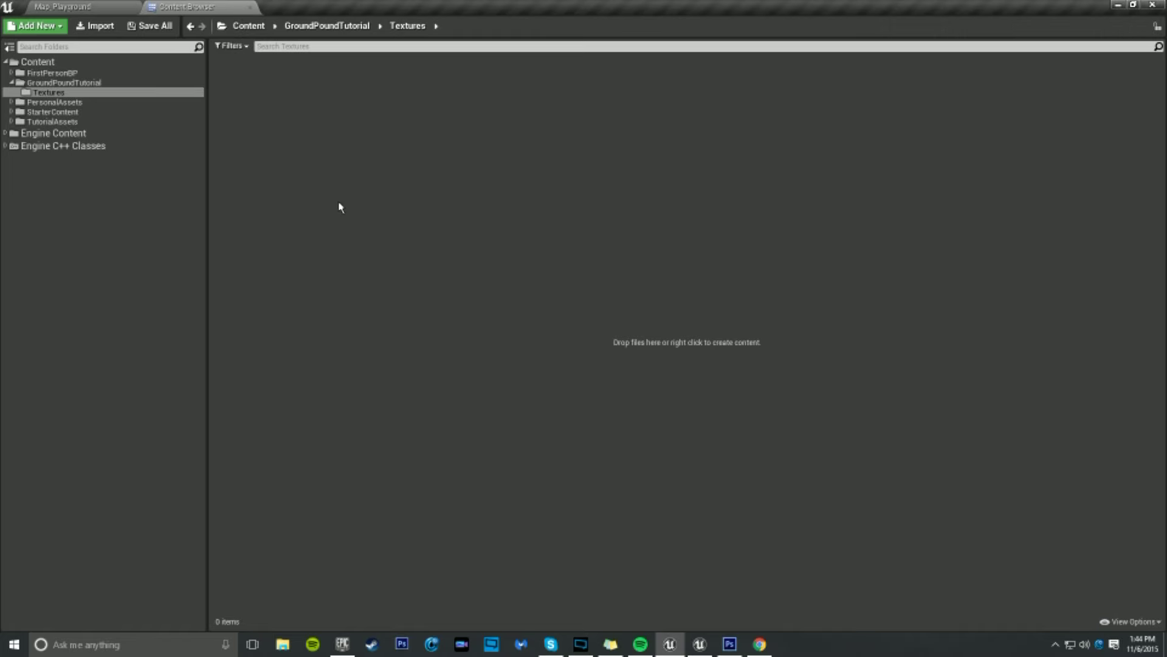
click(57, 82)
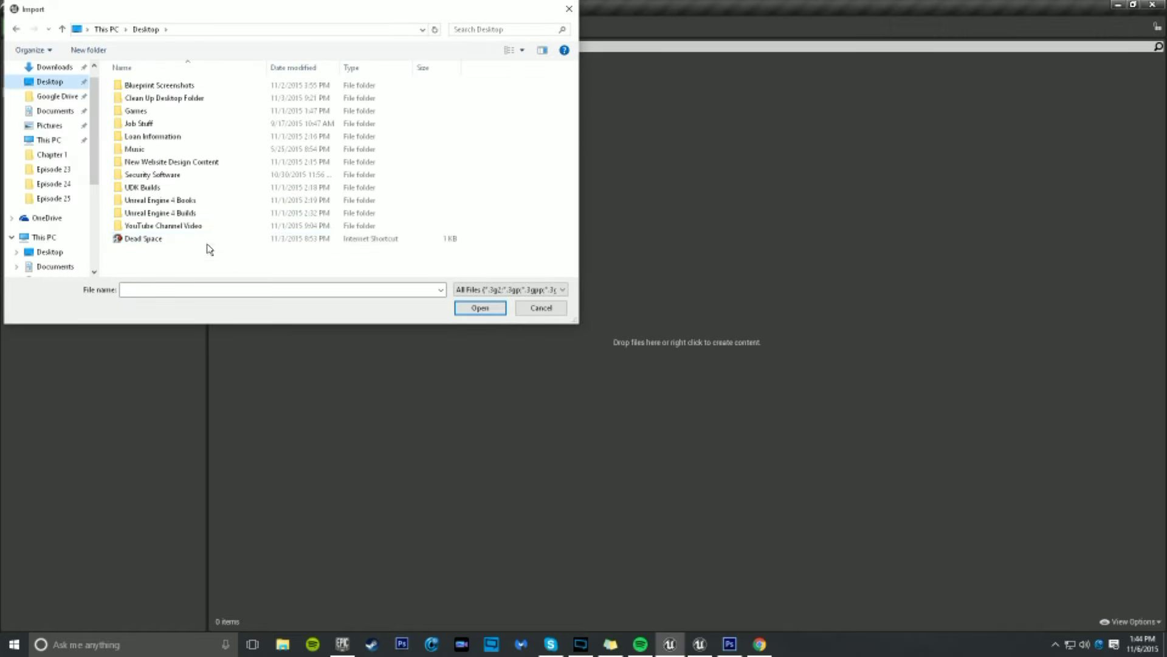
double_click(188, 227)
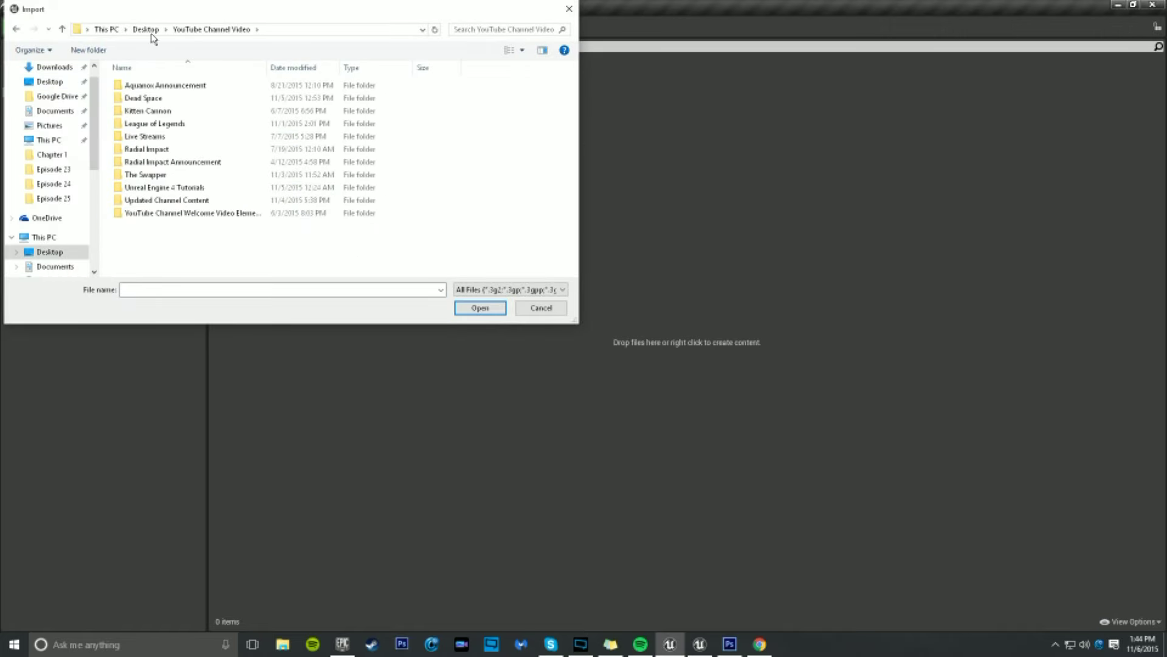
double_click(177, 187)
double_click(178, 85)
double_click(188, 99)
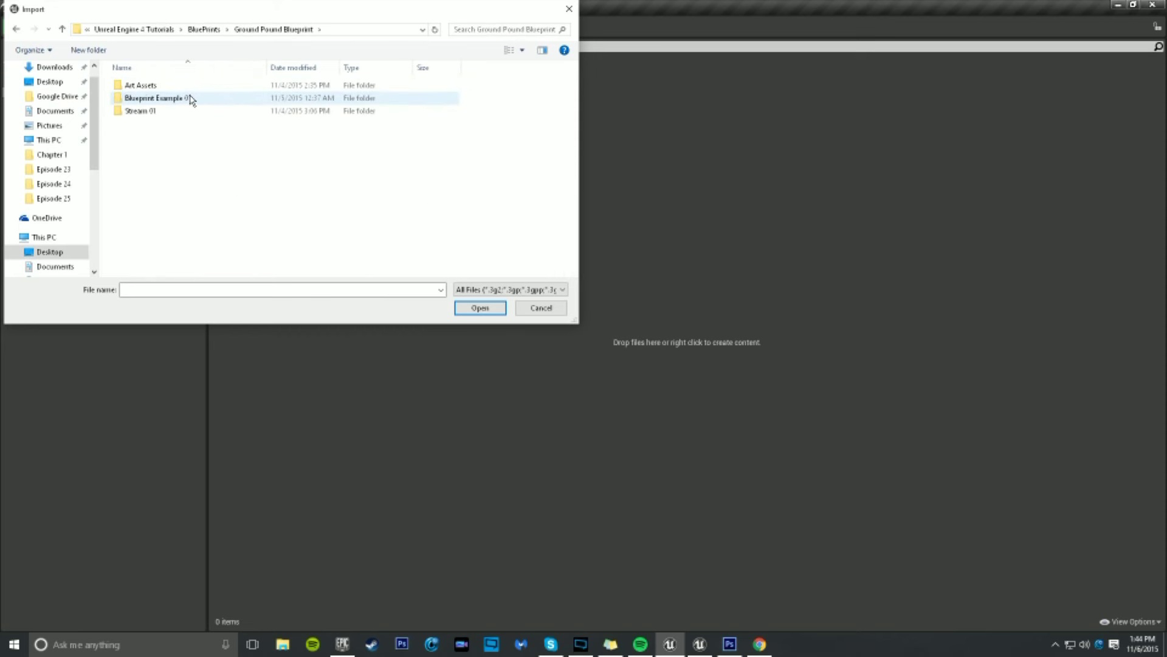
double_click(177, 86)
Import T_GroundMarker_Large.tga and T_GroundMarker_Small.tga together into the GroundPoundTutorial Textures folder.
click(200, 152)
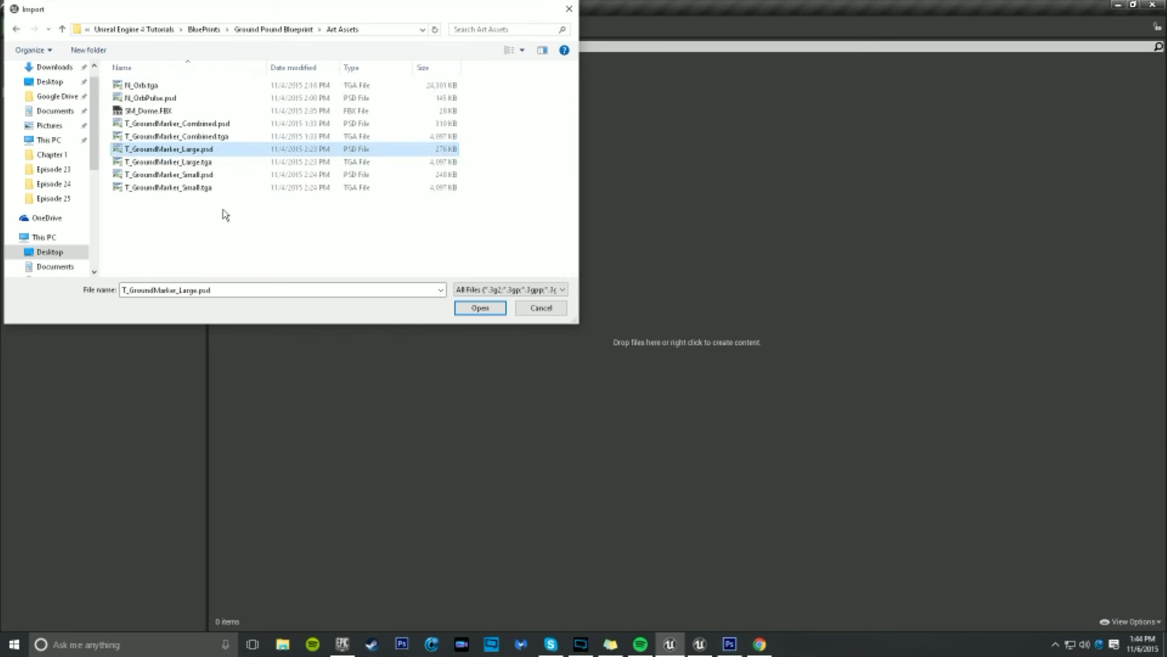
click(218, 162)
ctrl+click(218, 189)
click(480, 308)
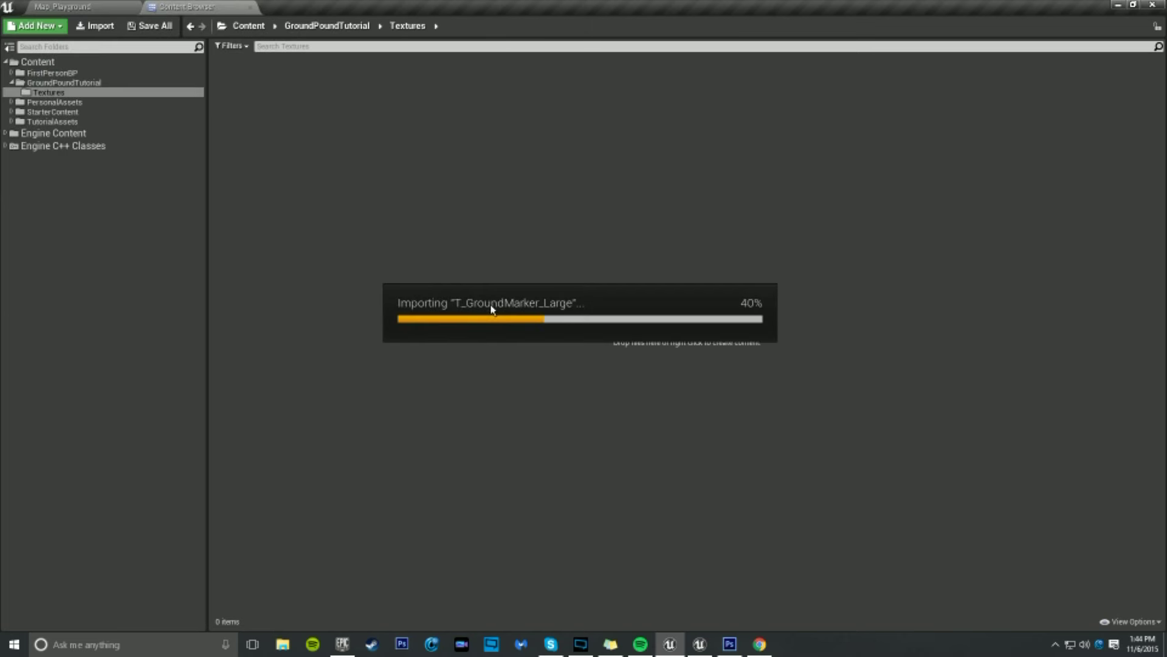
click(442, 247)
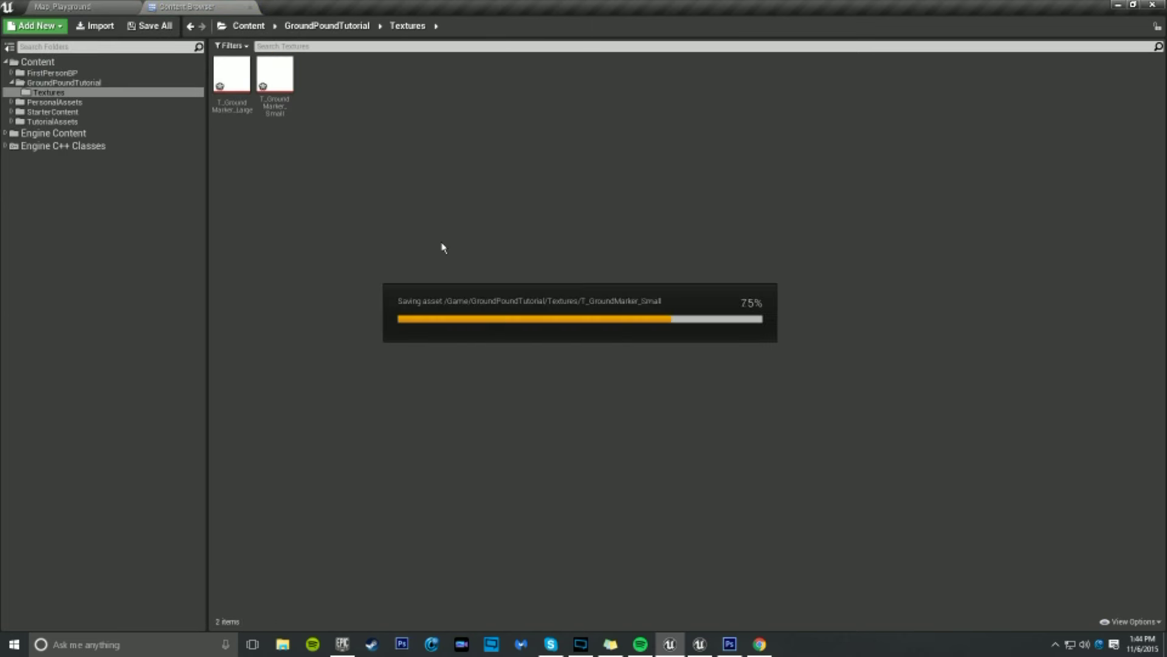